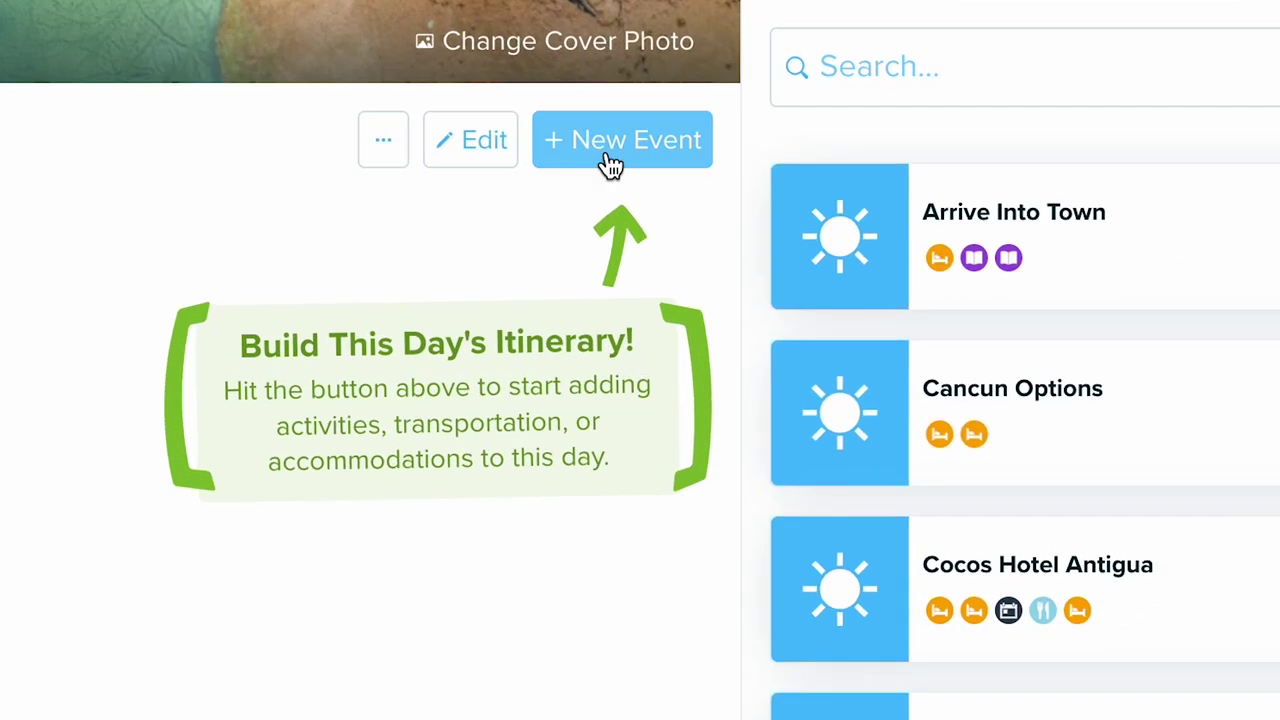
# - Add a new Activity event to the day's itinerary and title it "Bimini Islands"
pyautogui.click(611, 166)
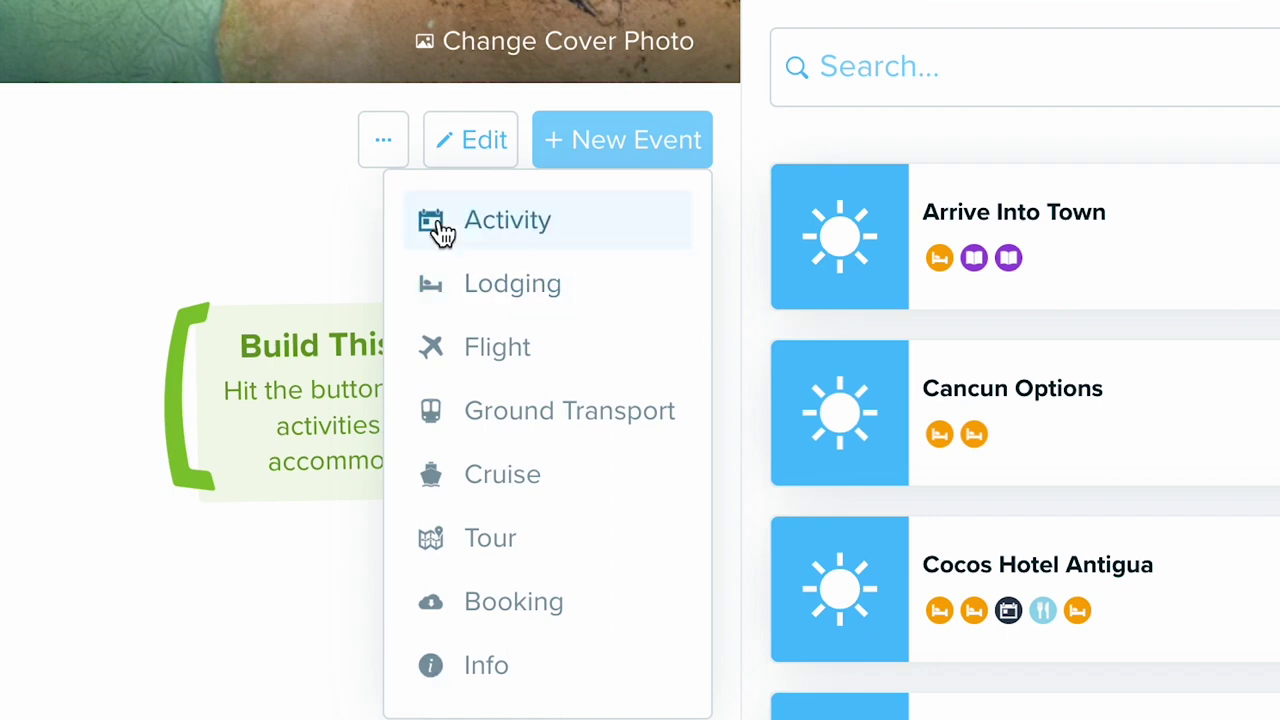
pyautogui.click(530, 232)
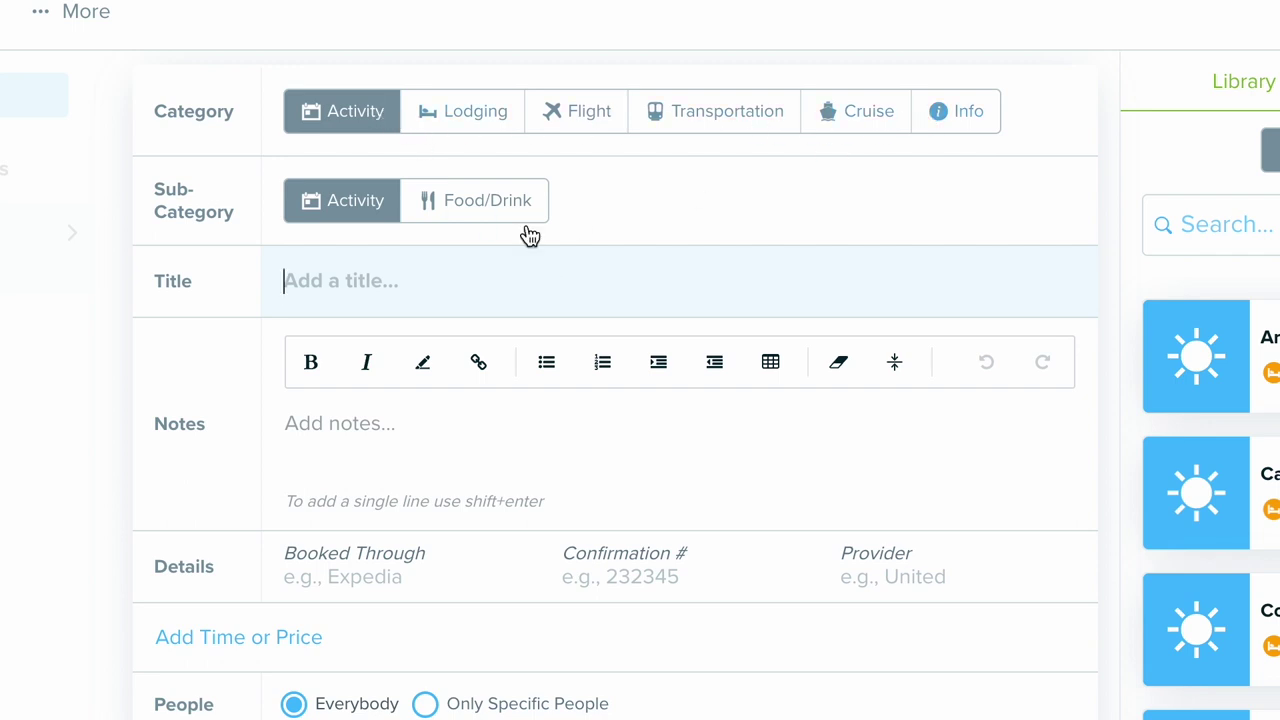
pyautogui.click(497, 258)
pyautogui.write('Bimini Islands')
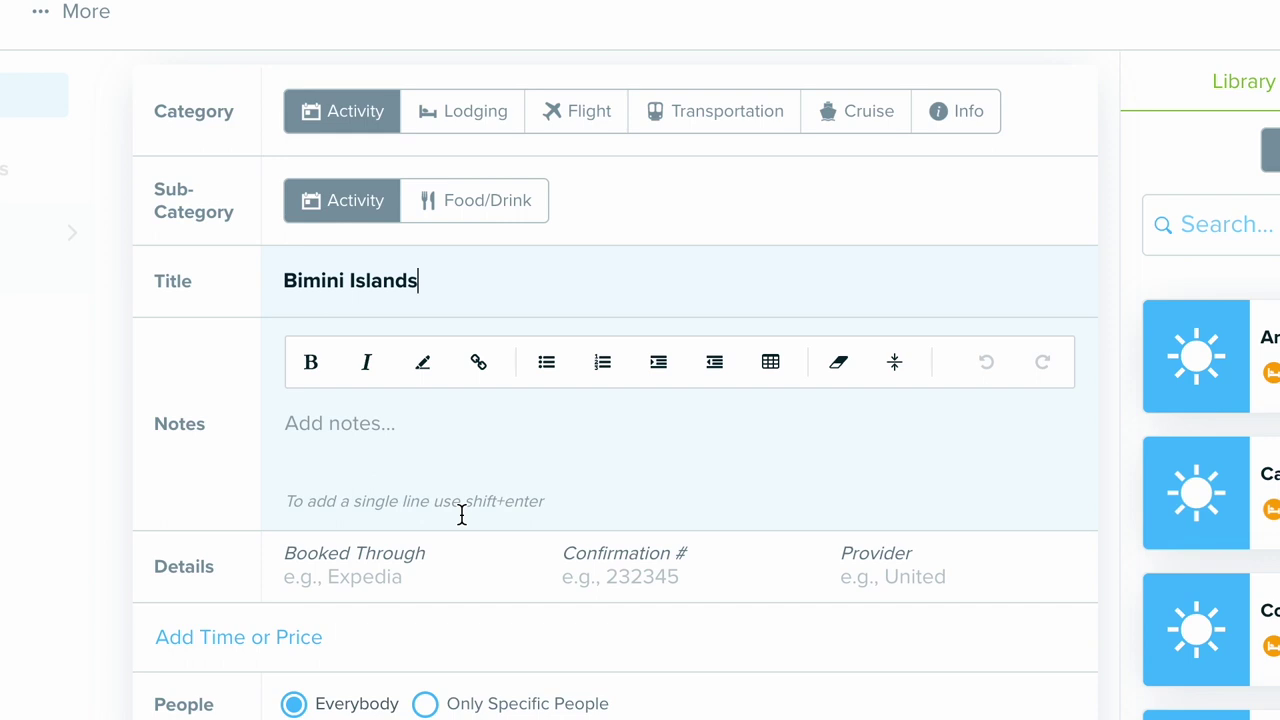
# - Show the activity's time and price fields and open the picker for adding photos or videos
pyautogui.scroll(-3, 462, 514)
pyautogui.click(194, 388)
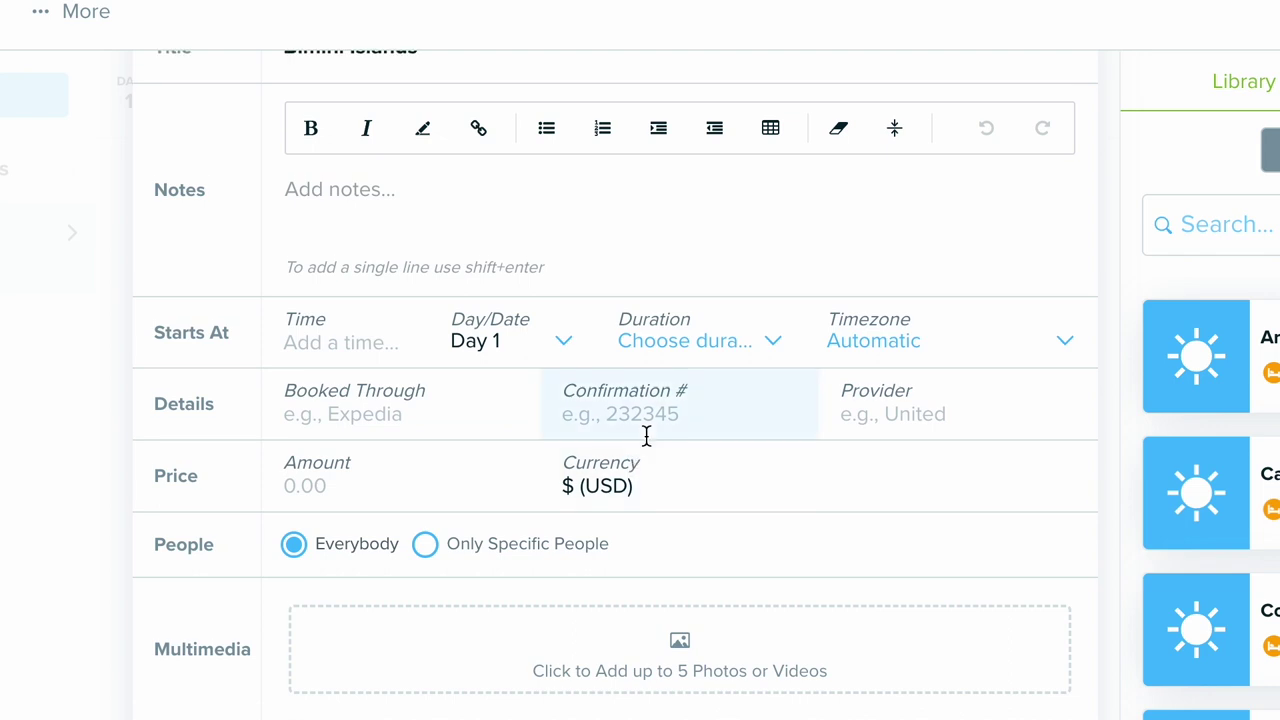
pyautogui.scroll(-1, 622, 580)
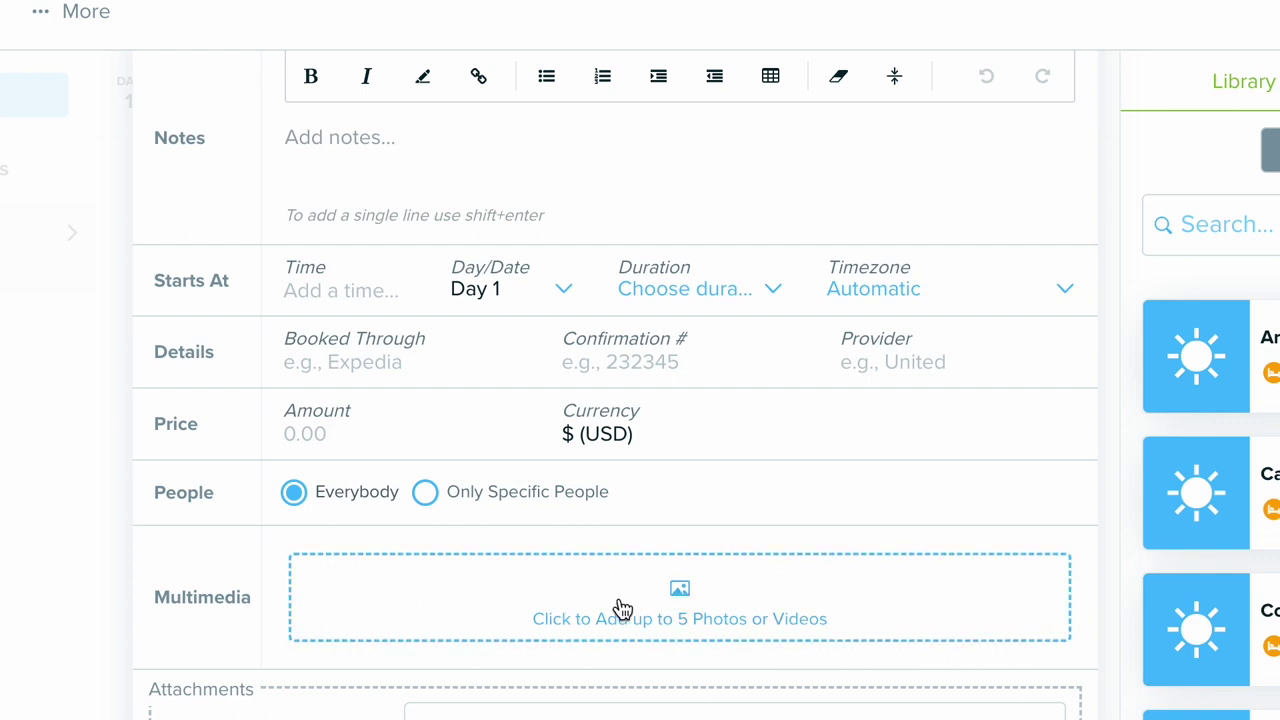
pyautogui.click(650, 600)
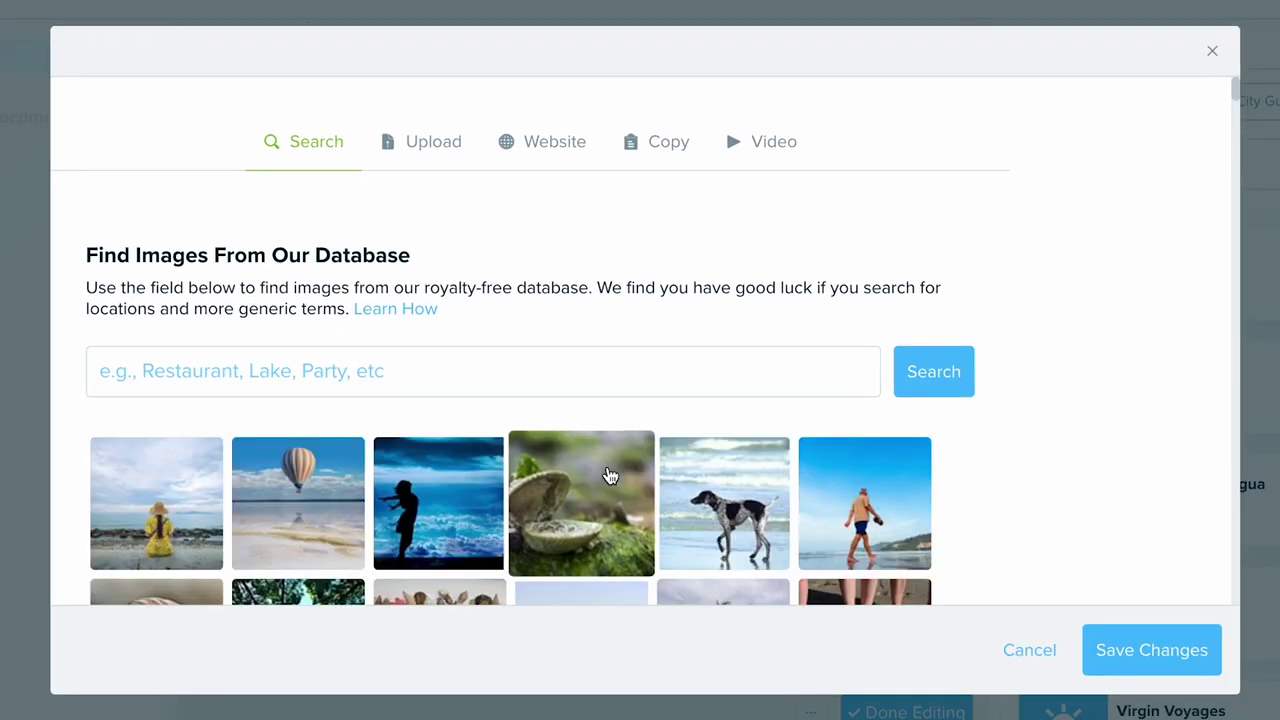
# - Search the royalty-free image database for "Snorkeling"
pyautogui.click(623, 387)
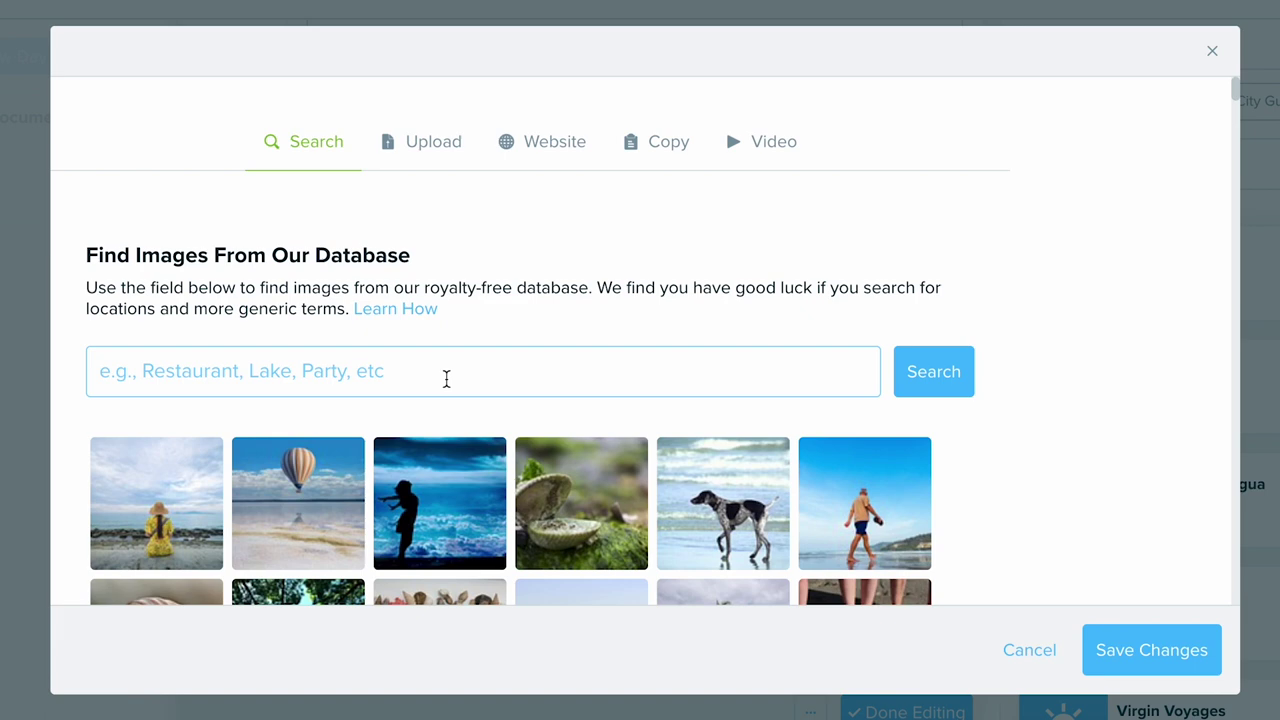
pyautogui.click(446, 378)
pyautogui.write('Snor')
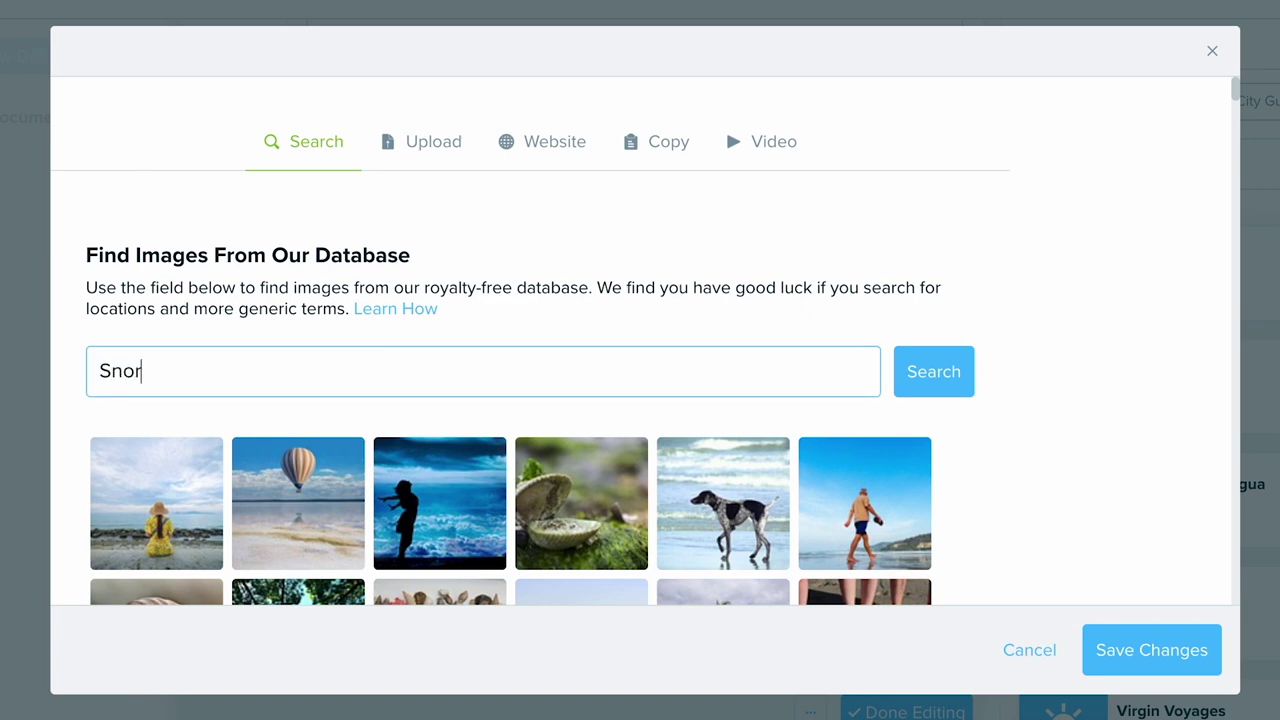
pyautogui.write('keling')
pyautogui.click(958, 370)
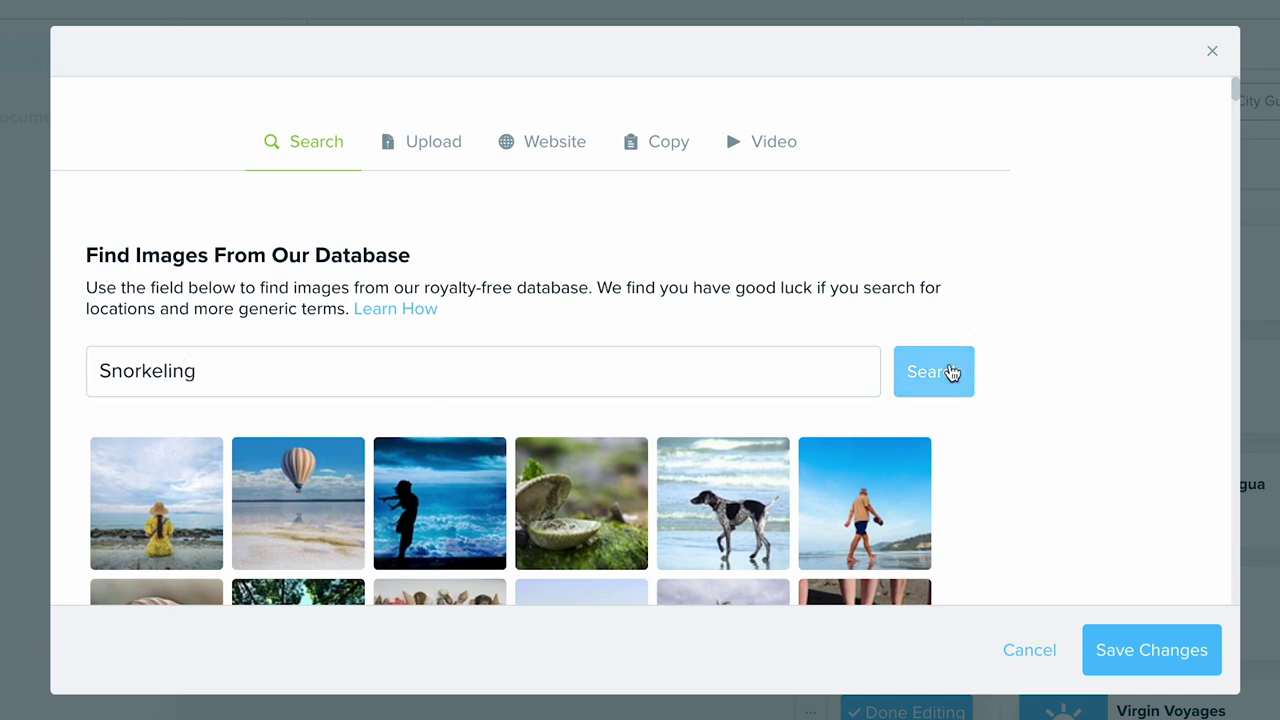
# - Add the overhead photo of two snorkelers in shallow turquoise water to the activity's media
pyautogui.scroll(-1, 720, 309)
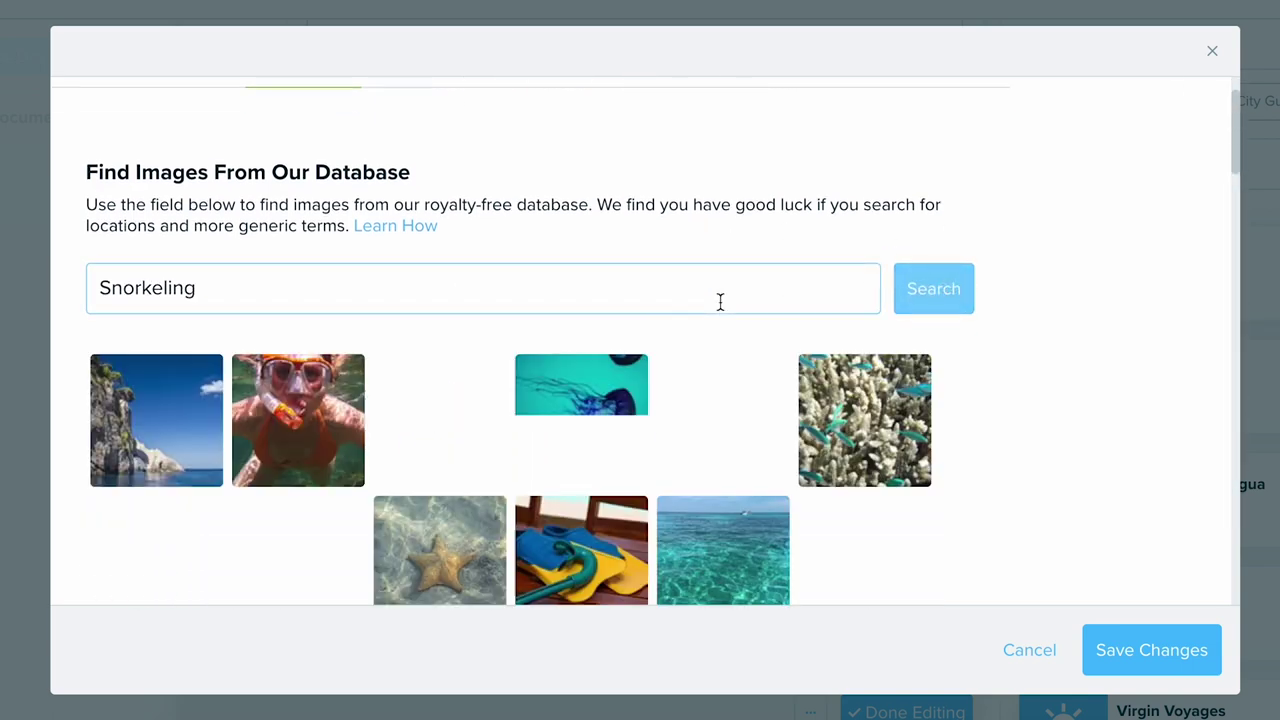
pyautogui.scroll(-1, 720, 302)
pyautogui.scroll(-2, 720, 302)
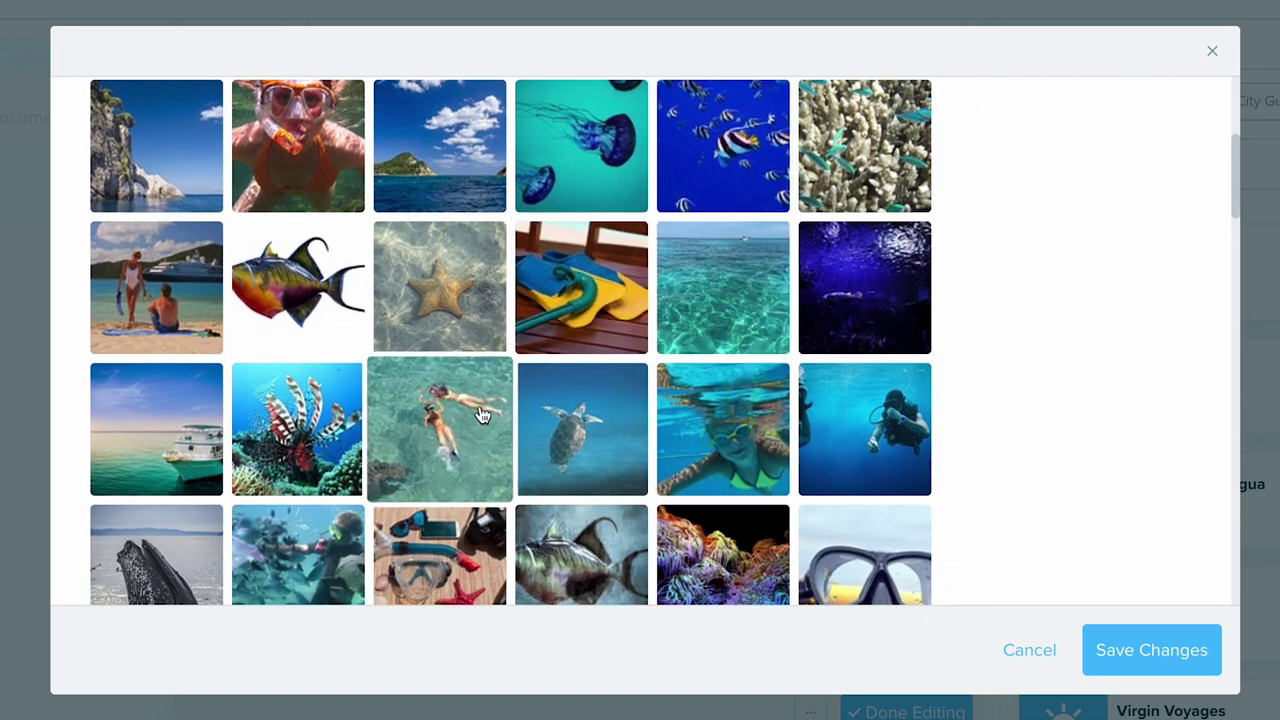
pyautogui.click(440, 430)
pyautogui.scroll(4, 674, 260)
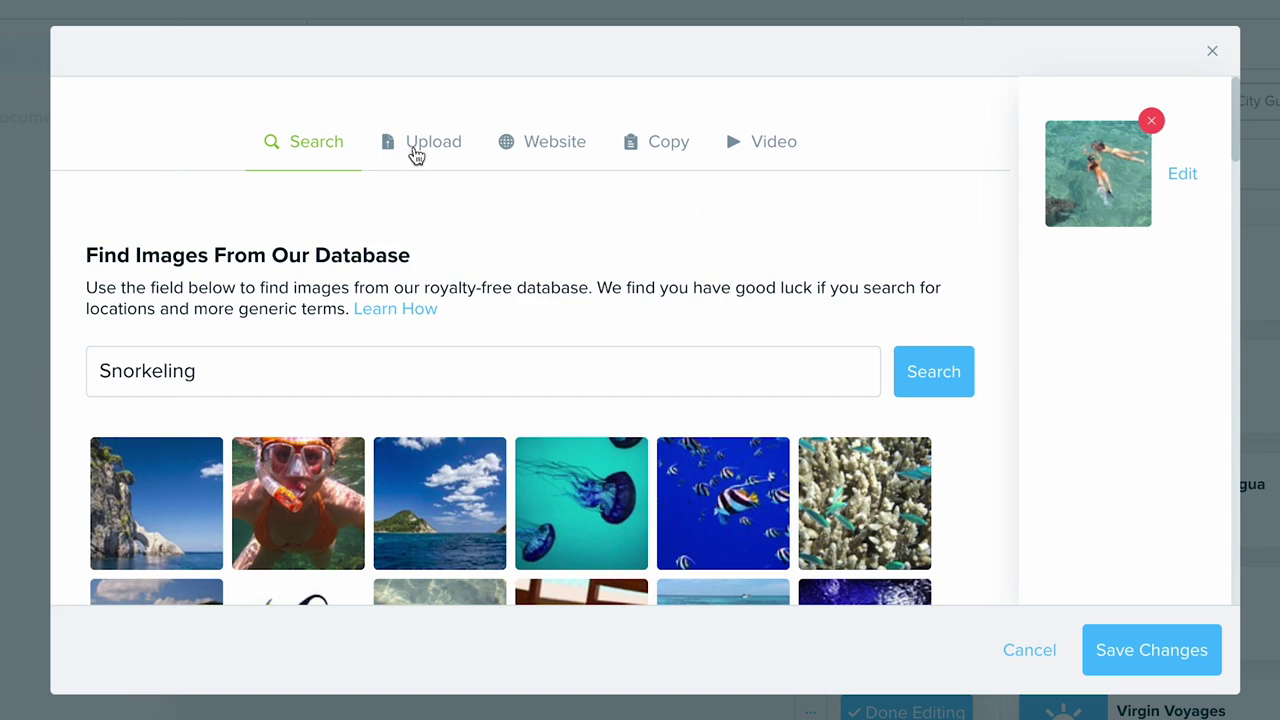
pyautogui.click(416, 153)
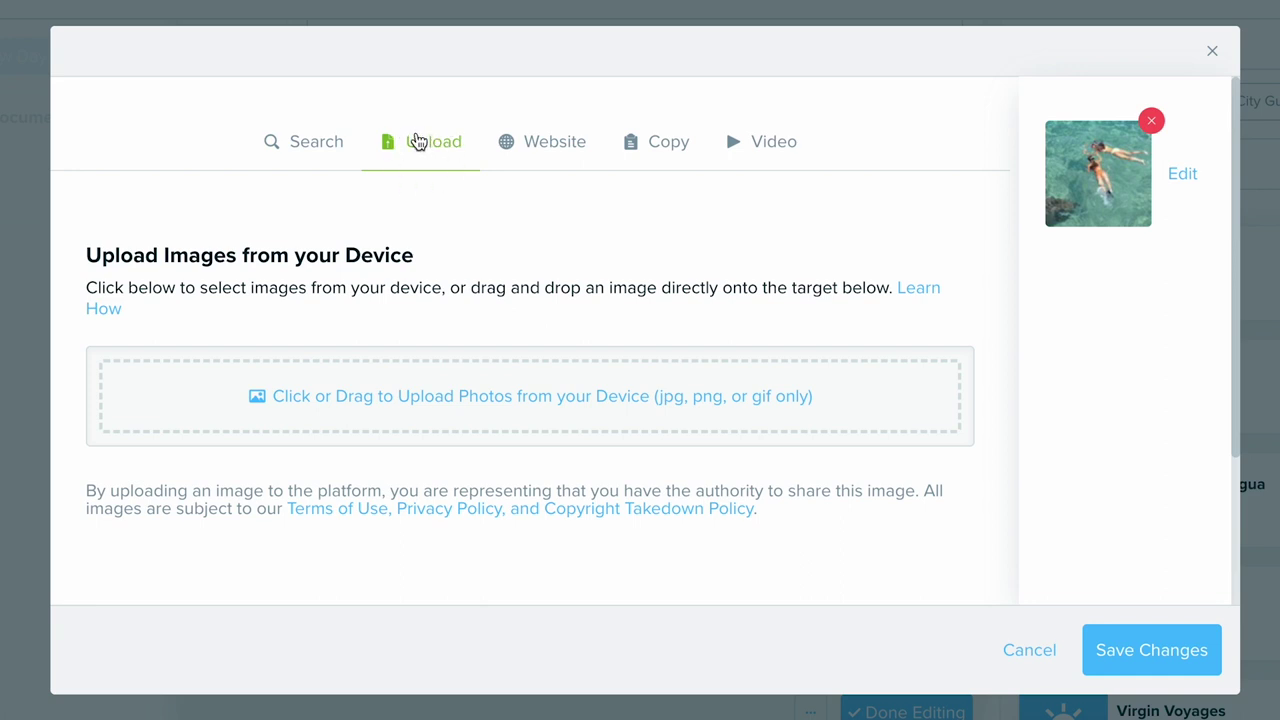
pyautogui.click(558, 160)
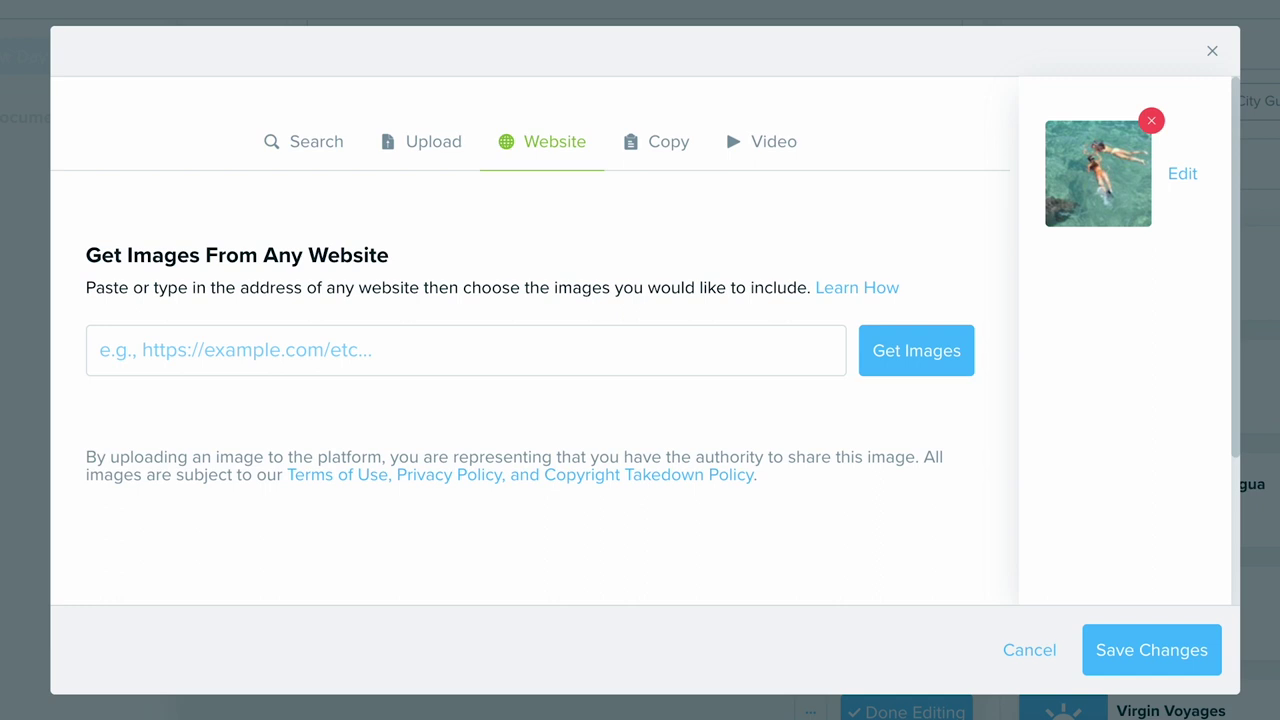
pyautogui.click(552, 348)
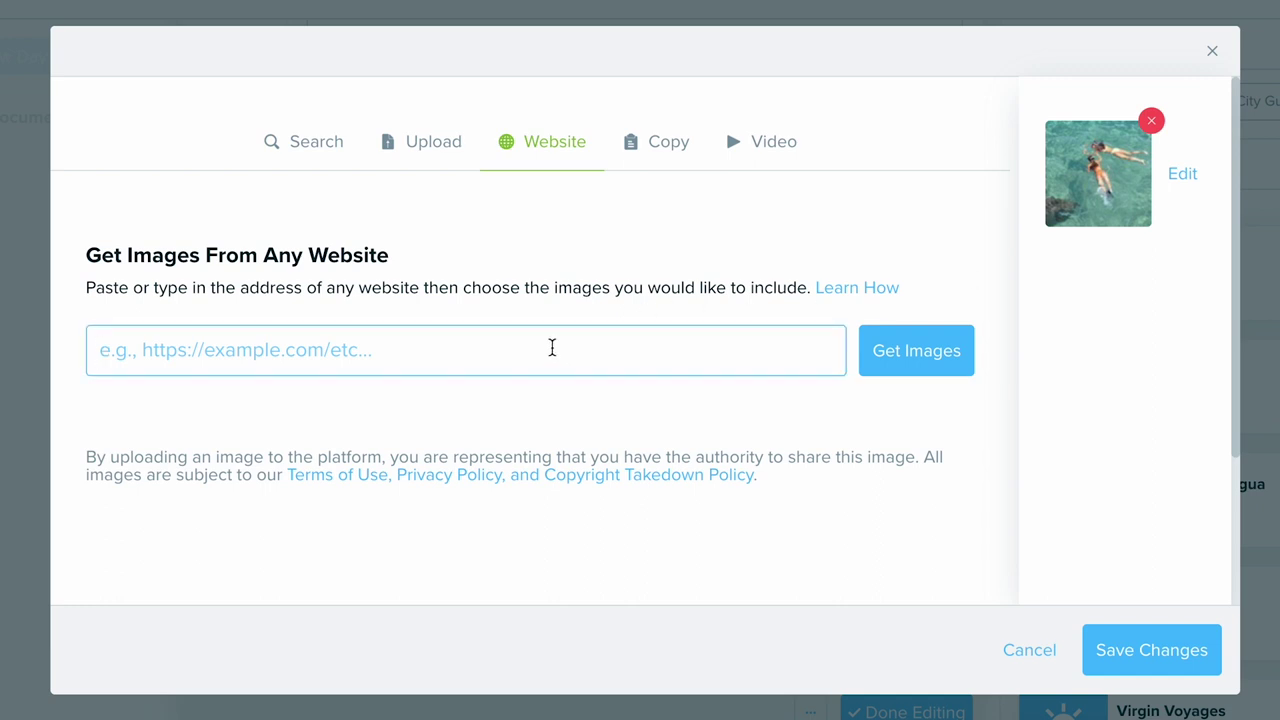
pyautogui.write('https://www.virginvoyages.com/destinations/caribbean-cruises/bimini')
pyautogui.click(903, 374)
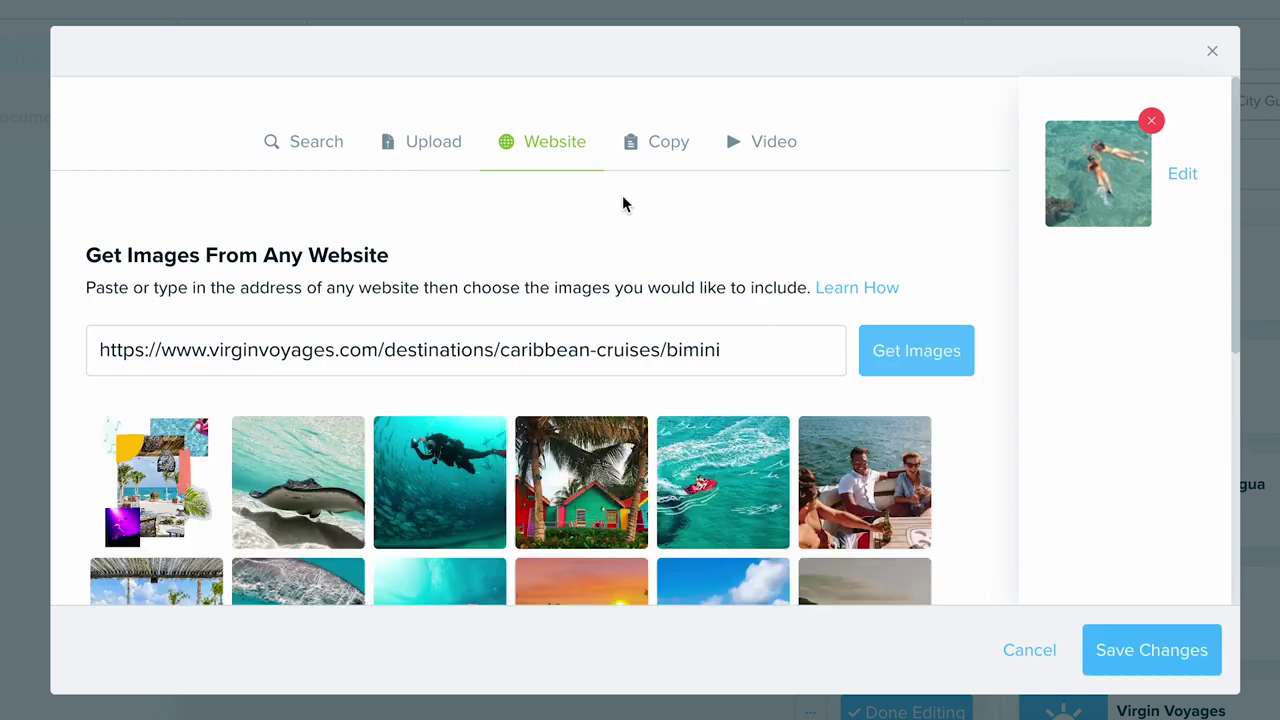
# - Add the website's stingray, hammerhead shark, people on a boat and shipwreck photos to the activity's media
pyautogui.scroll(-5, 622, 200)
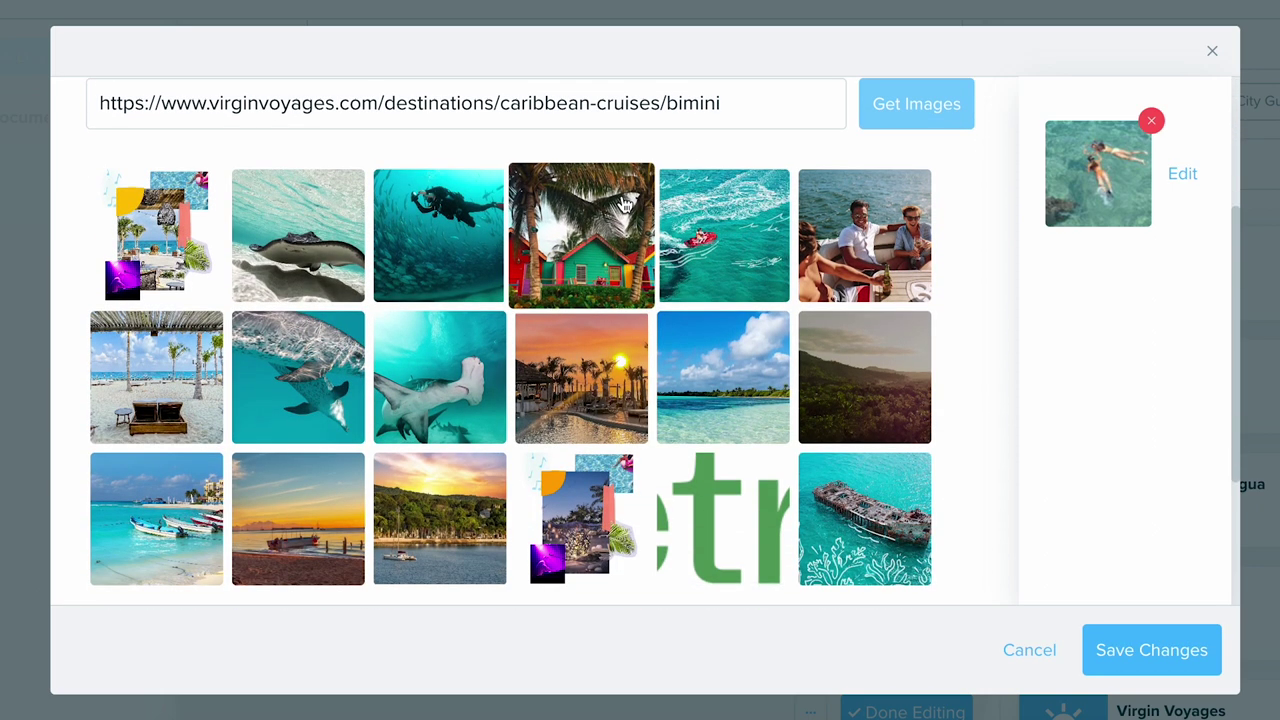
pyautogui.scroll(-1, 622, 200)
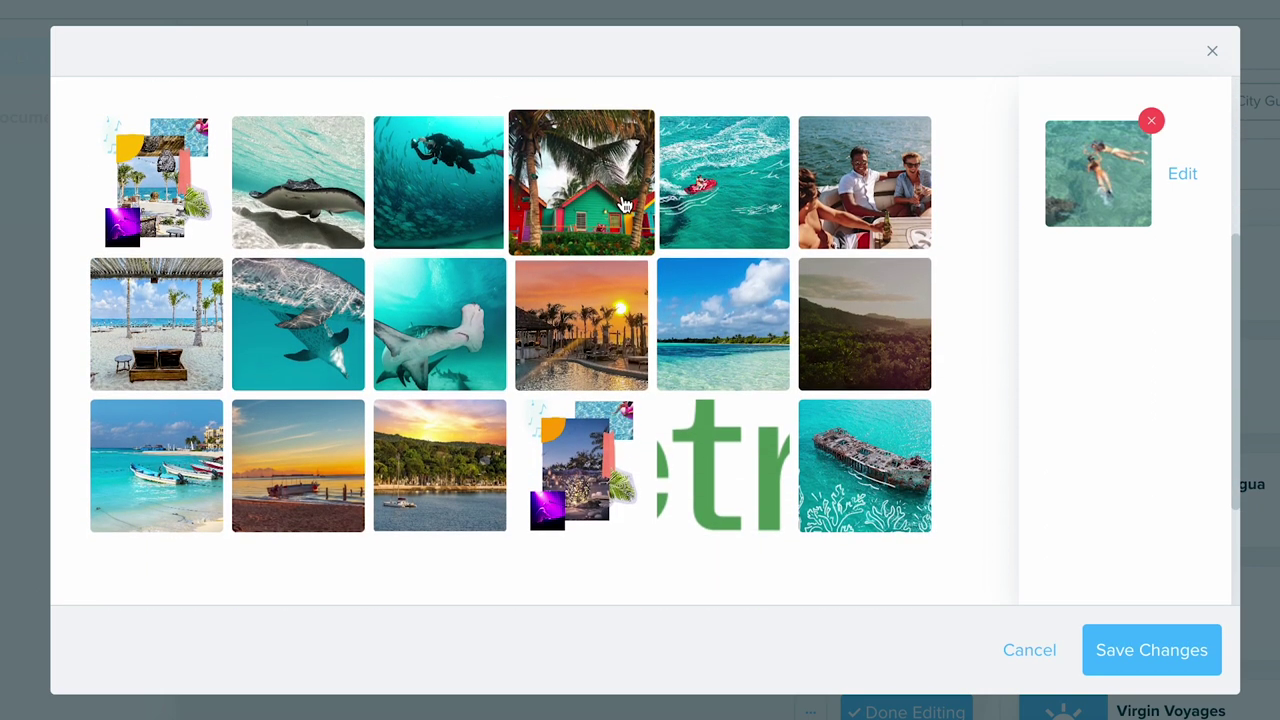
pyautogui.click(315, 205)
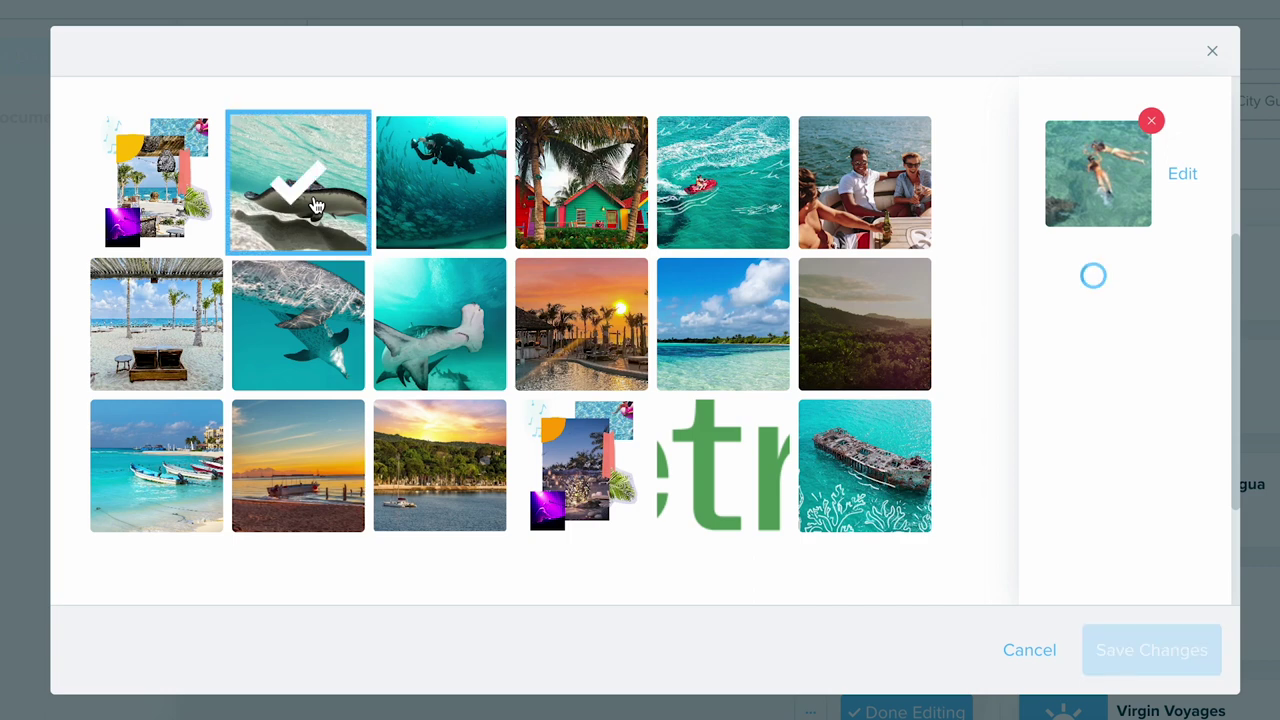
pyautogui.click(456, 310)
pyautogui.click(820, 225)
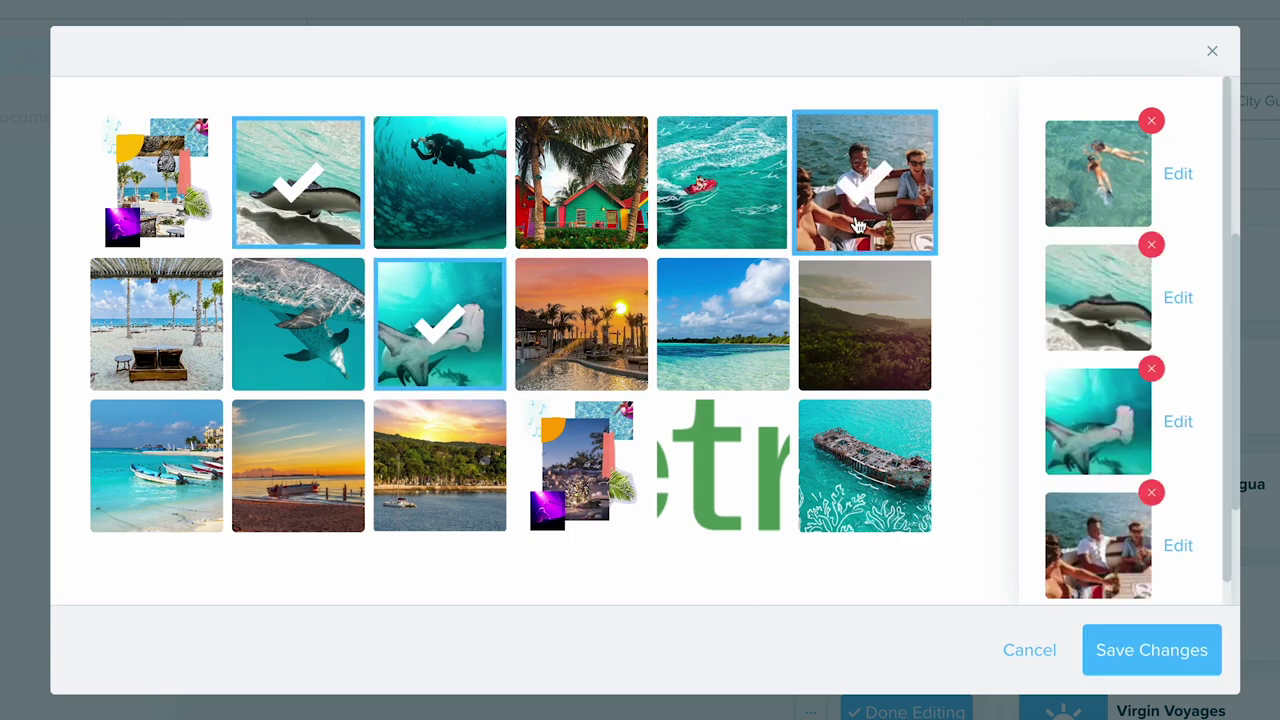
pyautogui.click(865, 511)
# - Remove the shipwreck photo from the selected media
pyautogui.scroll(-2, 1182, 412)
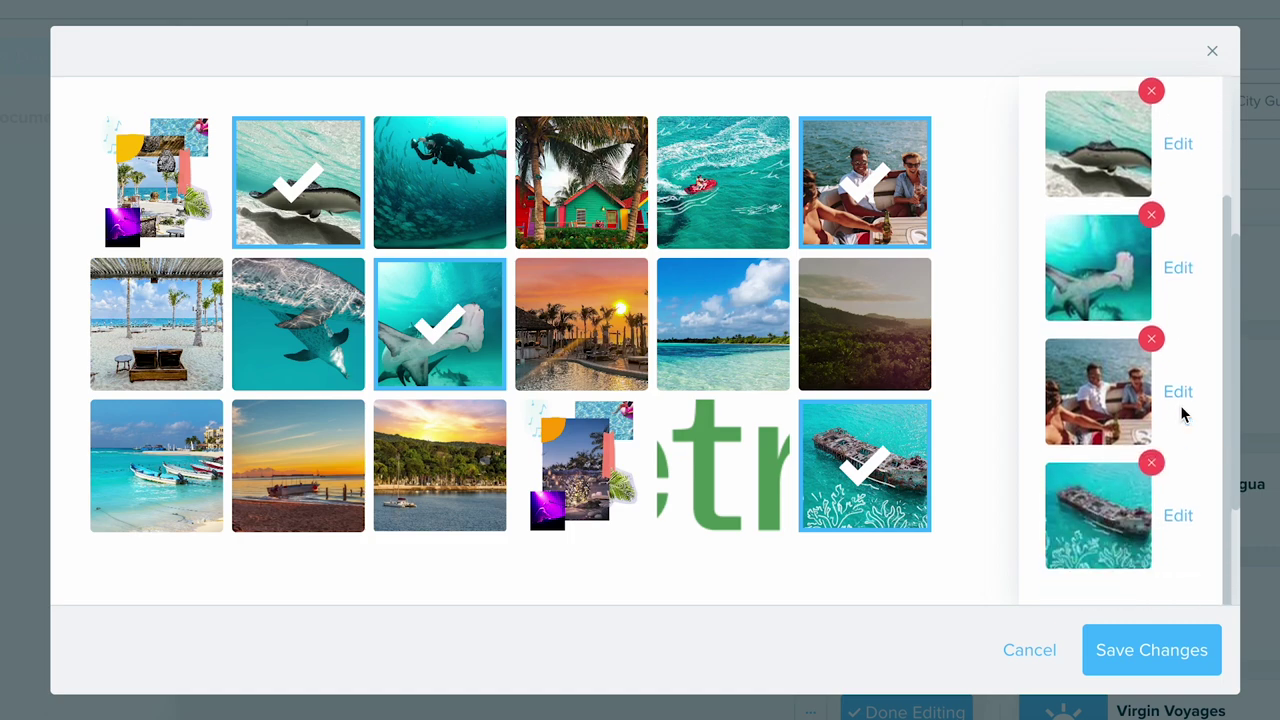
pyautogui.scroll(1, 1182, 414)
pyautogui.scroll(-2, 1182, 414)
pyautogui.click(1154, 464)
pyautogui.scroll(3, 845, 362)
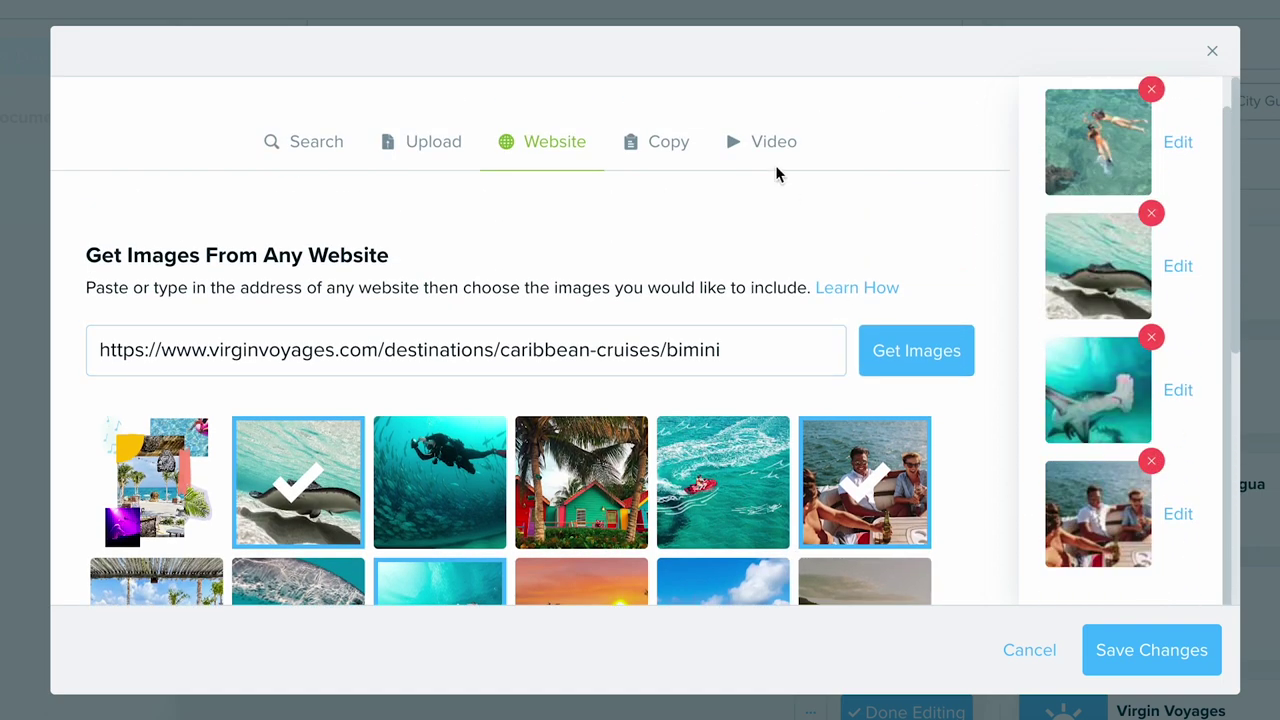
pyautogui.click(773, 145)
pyautogui.click(276, 366)
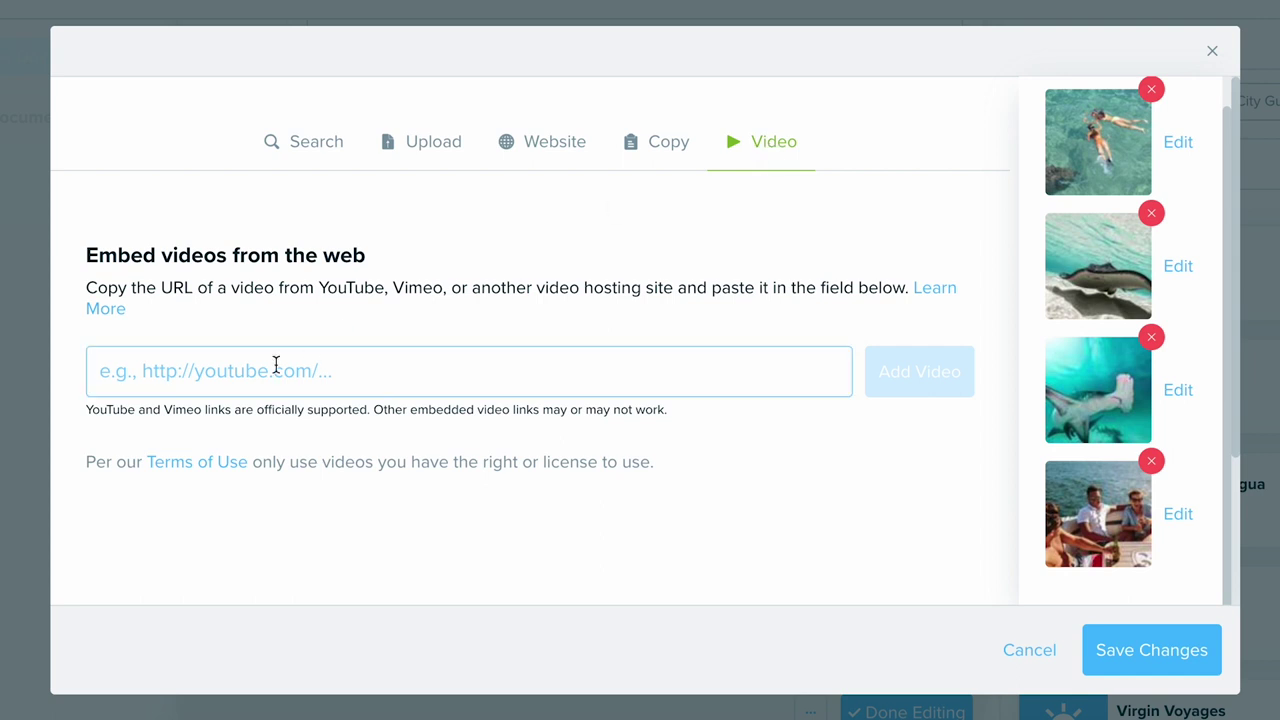
pyautogui.hotkey('alt', 'Tab')
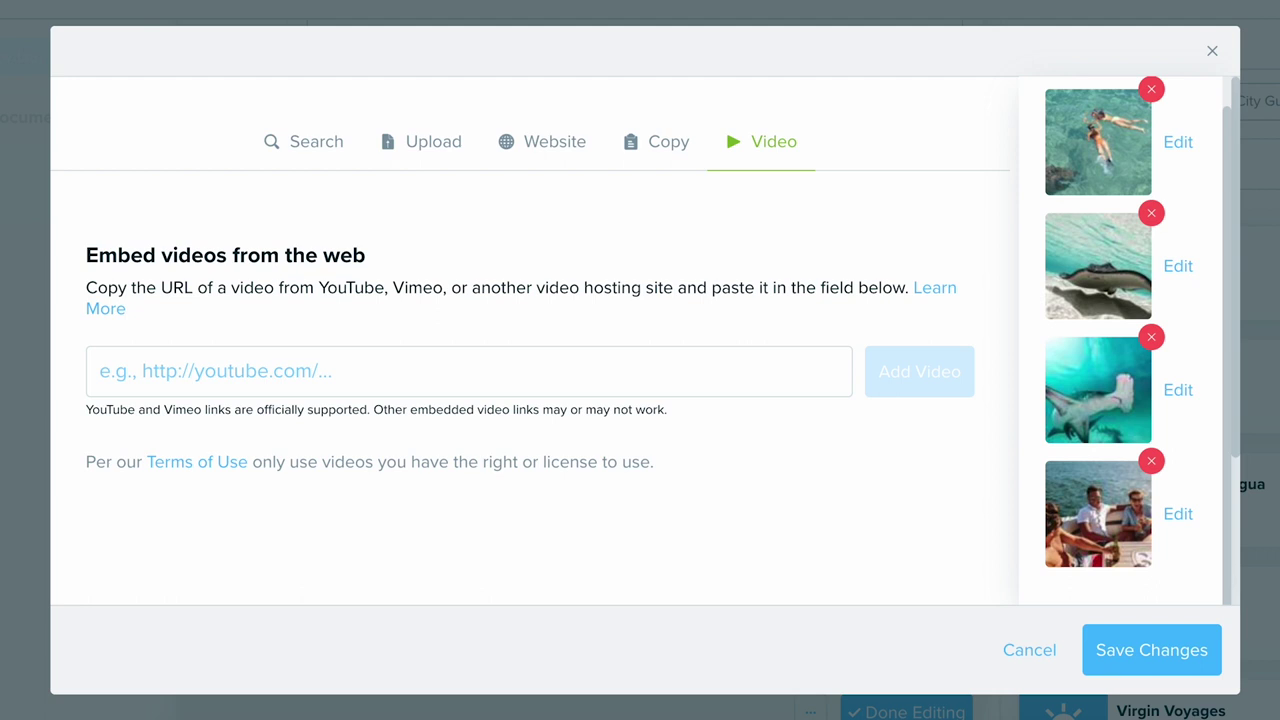
pyautogui.click(266, 372)
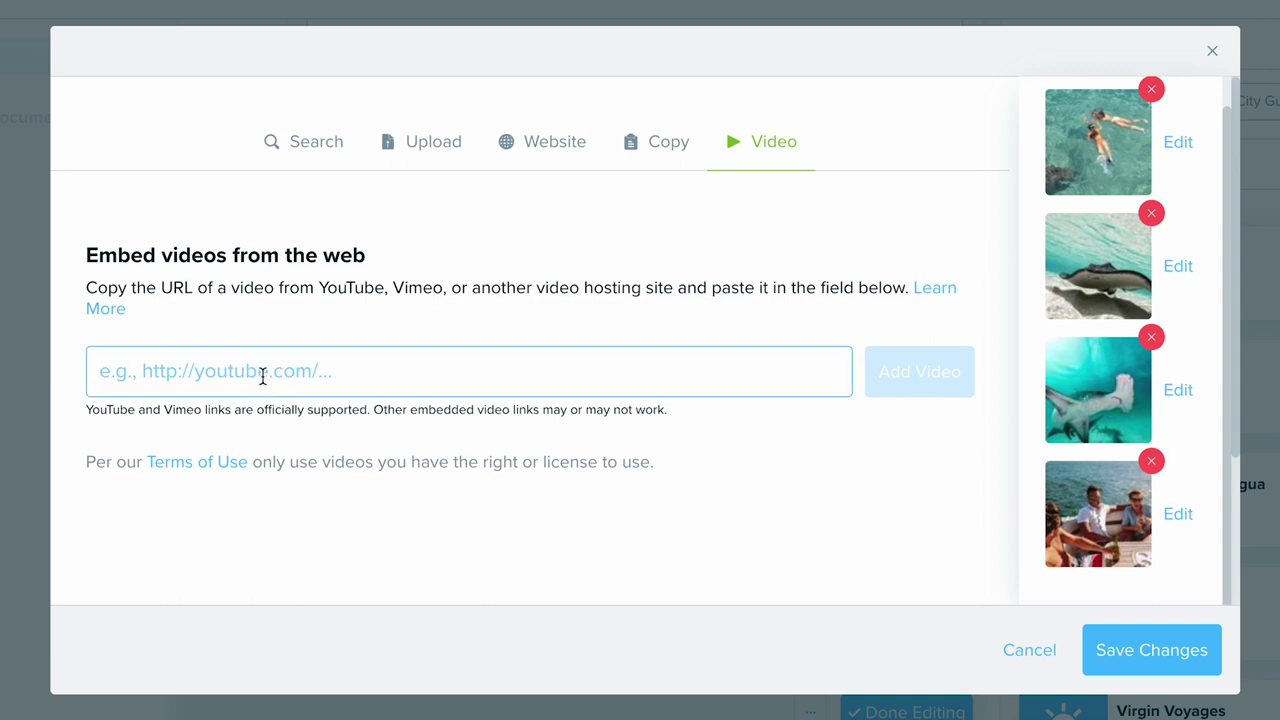
pyautogui.write('https://youtu.be/QzyPkfvUrC4?si=_C-XoxHbqAZ49i6o')
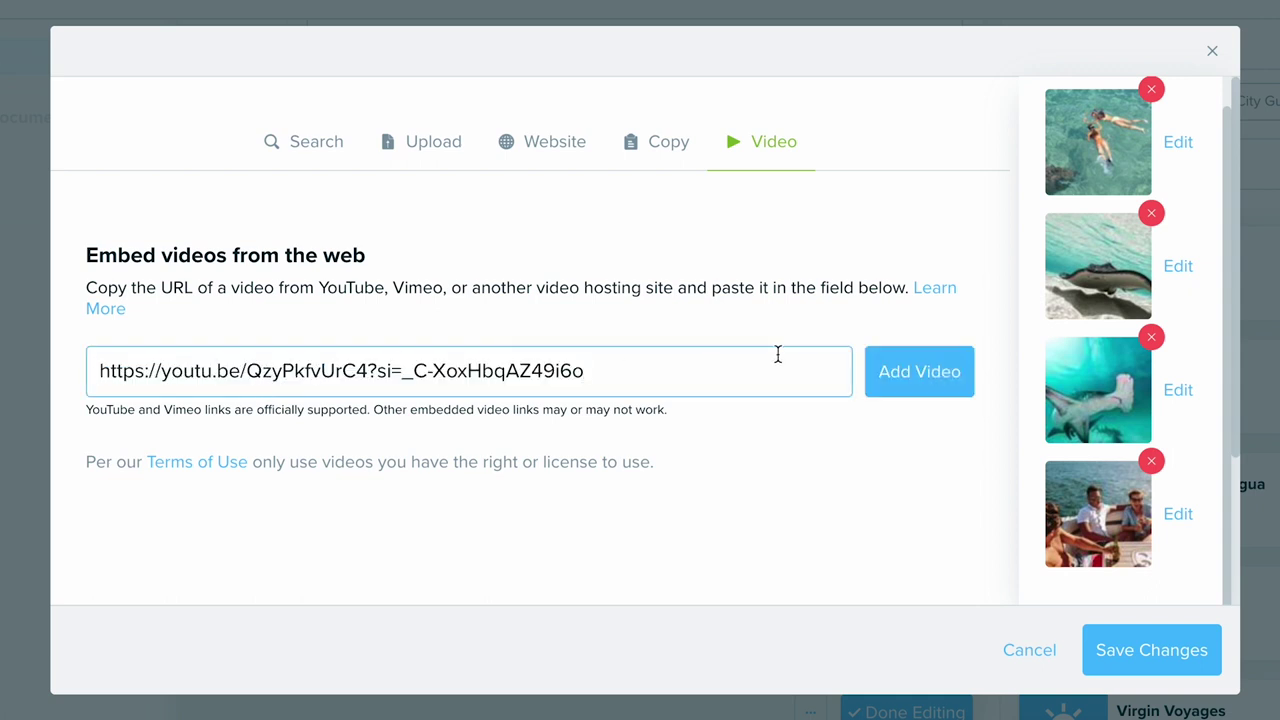
pyautogui.click(890, 374)
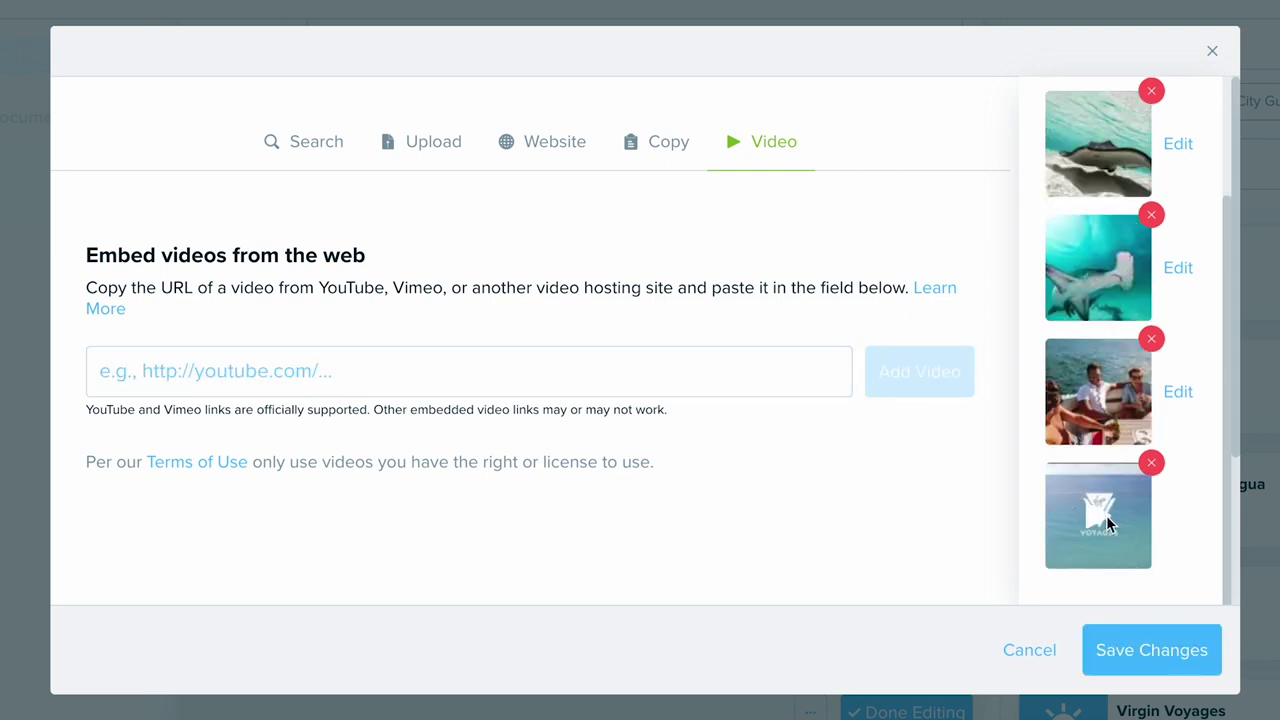
# - Save the media selection and move the video ahead of the four photos
pyautogui.click(1144, 655)
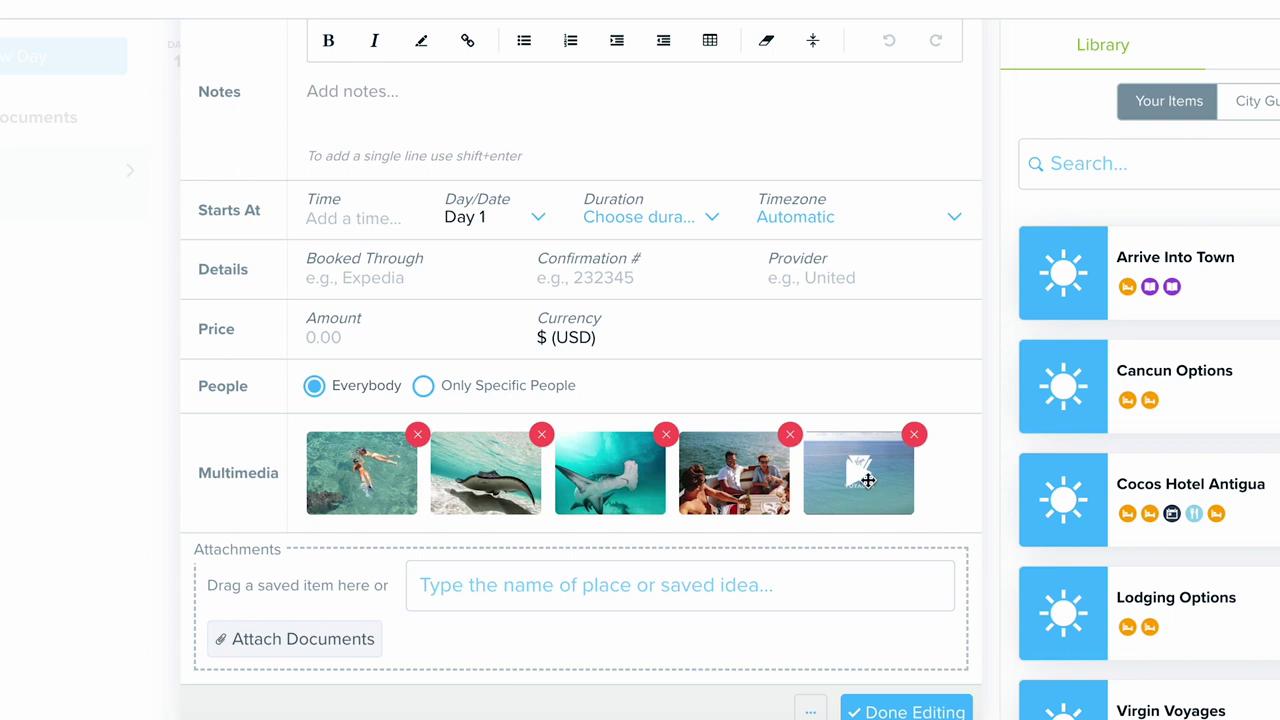
pyautogui.moveTo(868, 480); pyautogui.dragTo(308, 479)
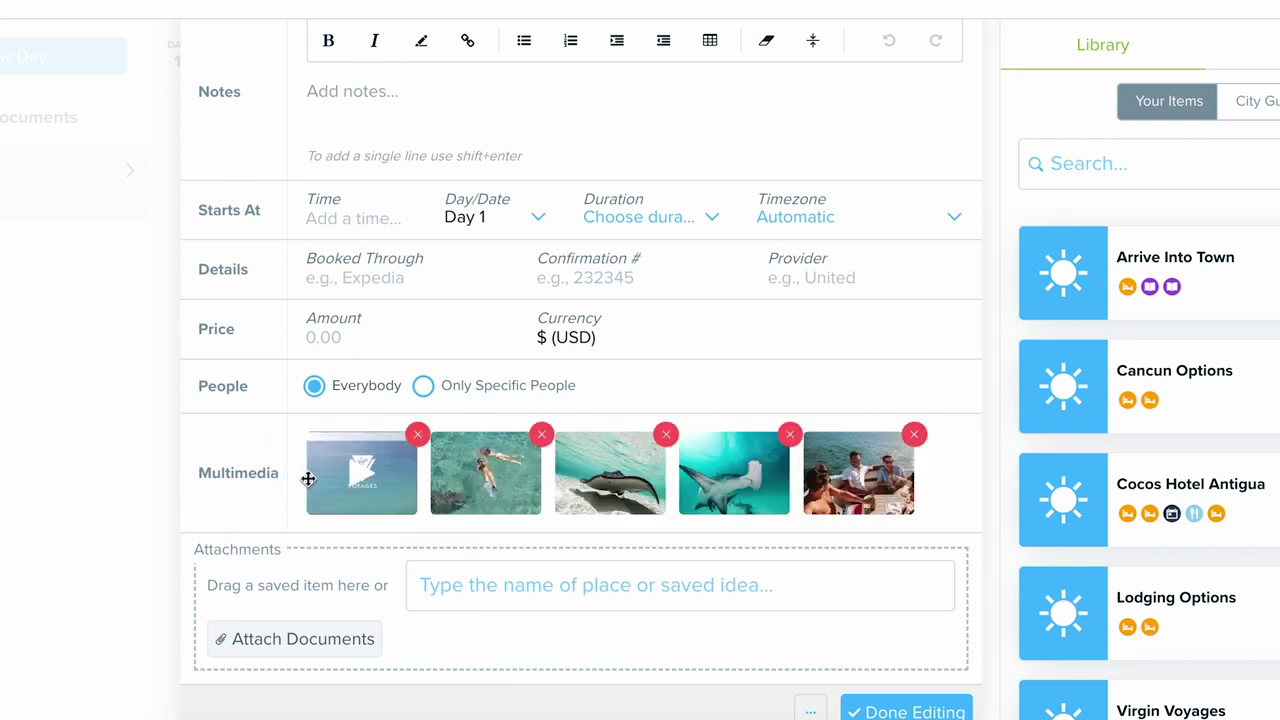
# - Find the place "Bimini" in The Bahamas and attach it to the activity
pyautogui.scroll(-1, 499, 590)
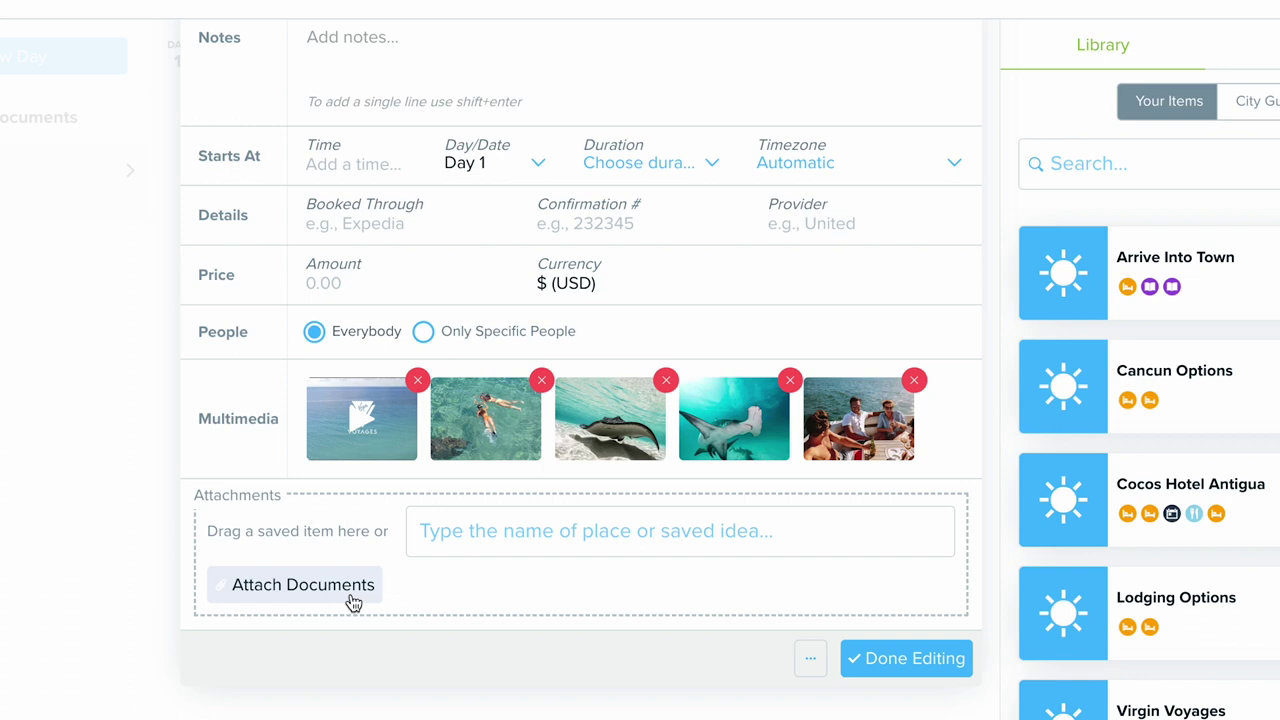
pyautogui.click(576, 529)
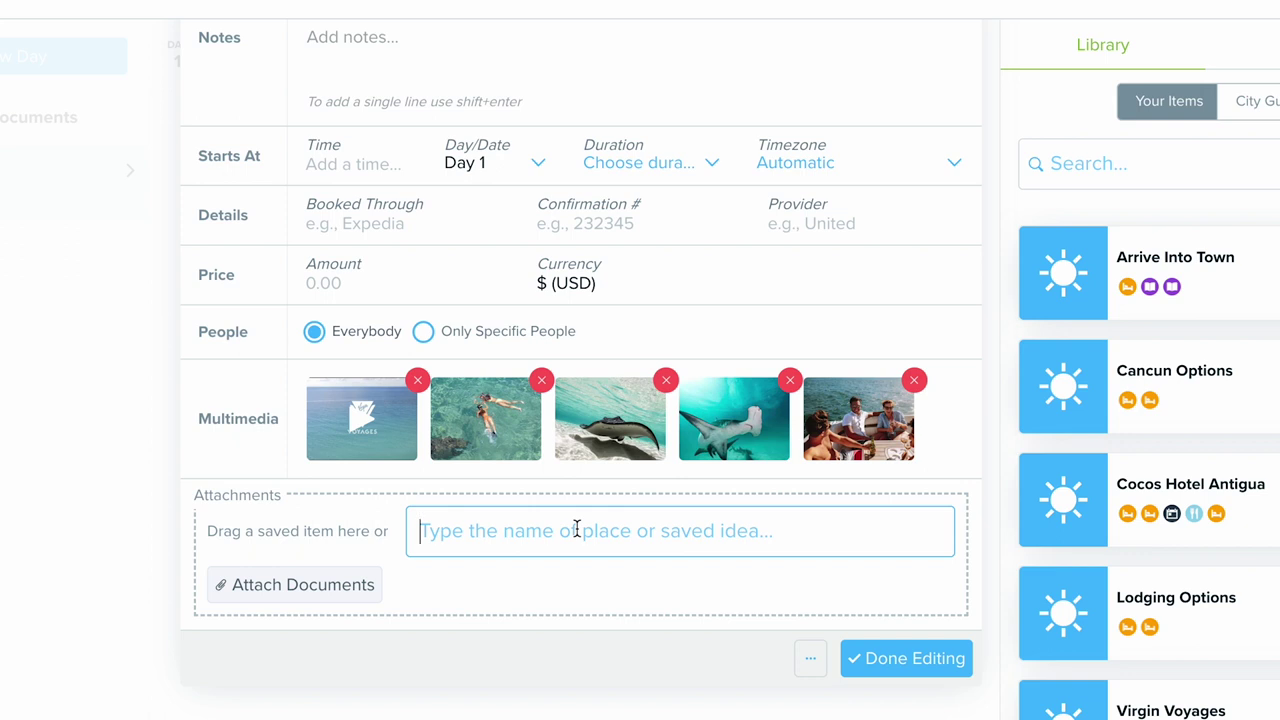
pyautogui.write('Bimini')
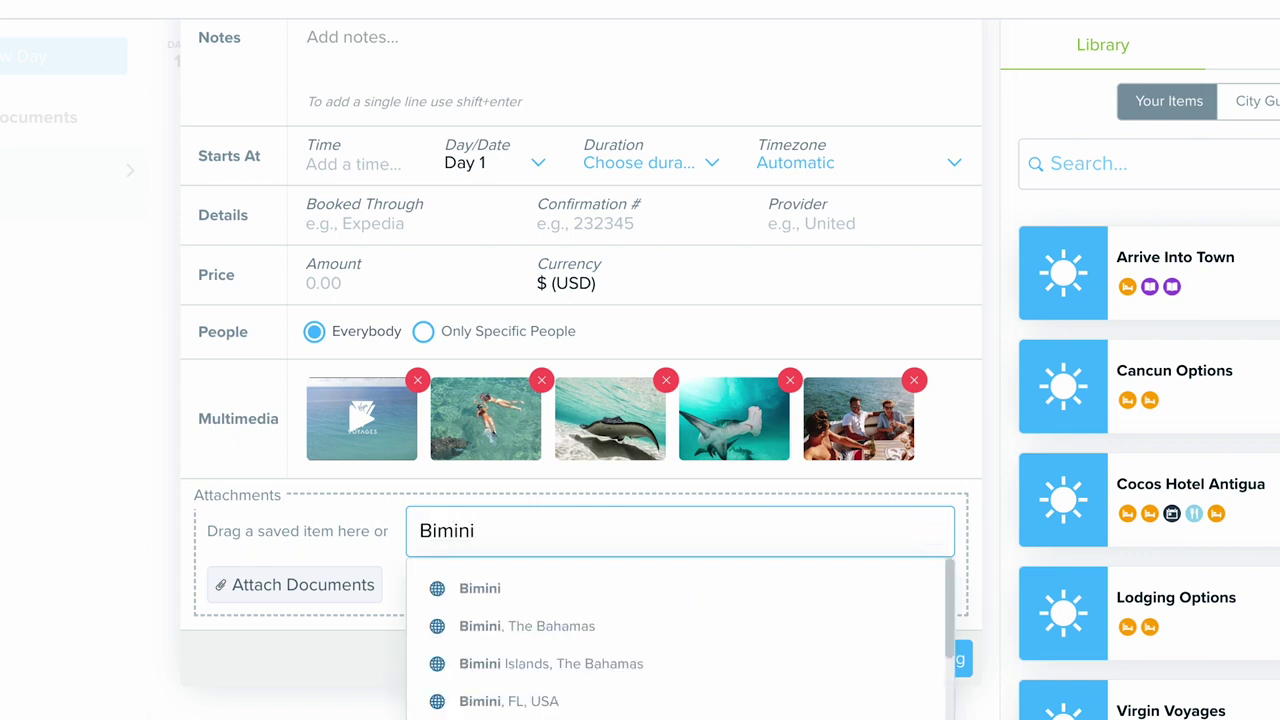
pyautogui.click(620, 597)
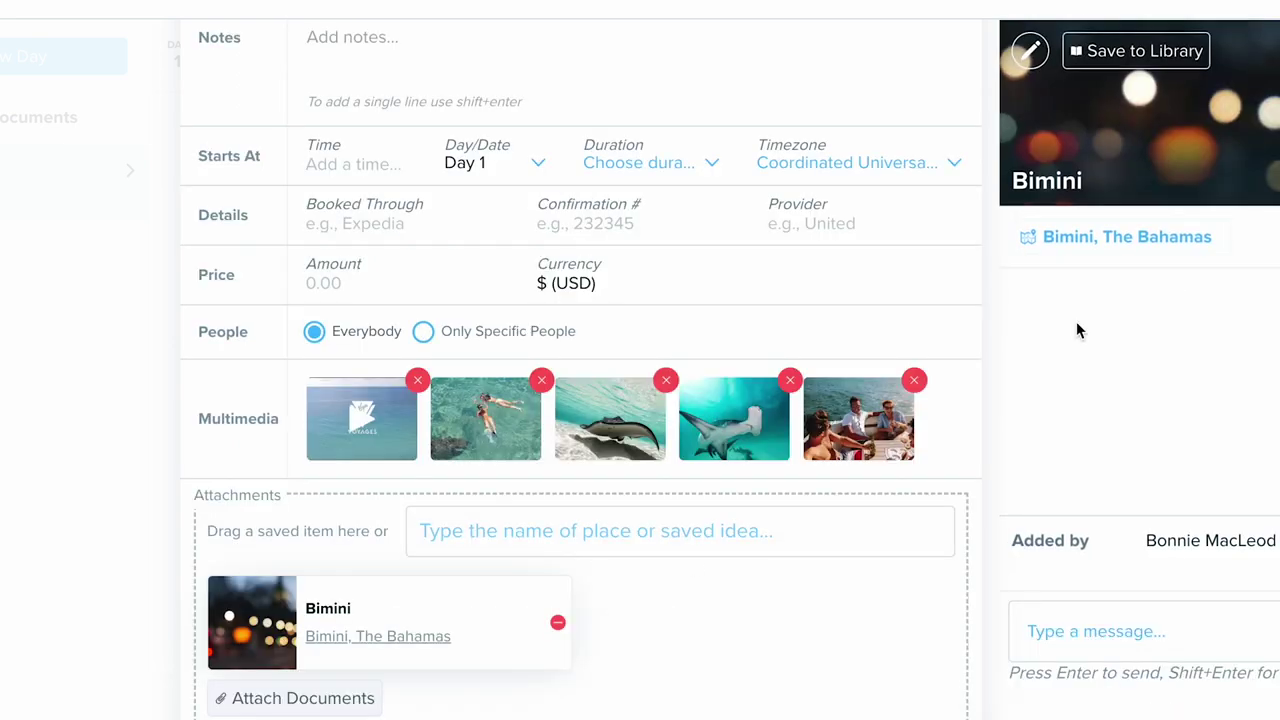
# - Examine the attached Bimini place on its map and close the place details
pyautogui.moveTo(1137, 334); pyautogui.dragTo(1148, 421)
pyautogui.click(1248, 430)
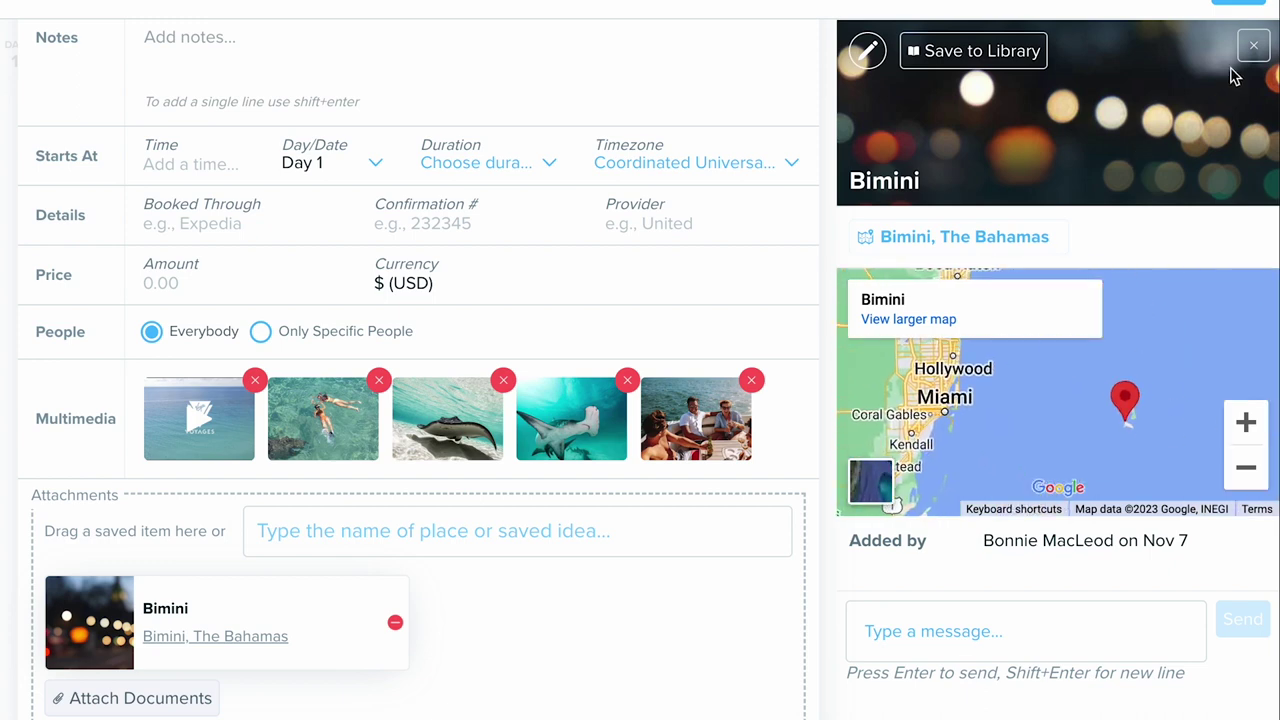
pyautogui.click(1253, 46)
# - Finish editing the activity and open the Virgin Voyages video from the Bimini Islands entry in the itinerary view
pyautogui.scroll(-2, 705, 440)
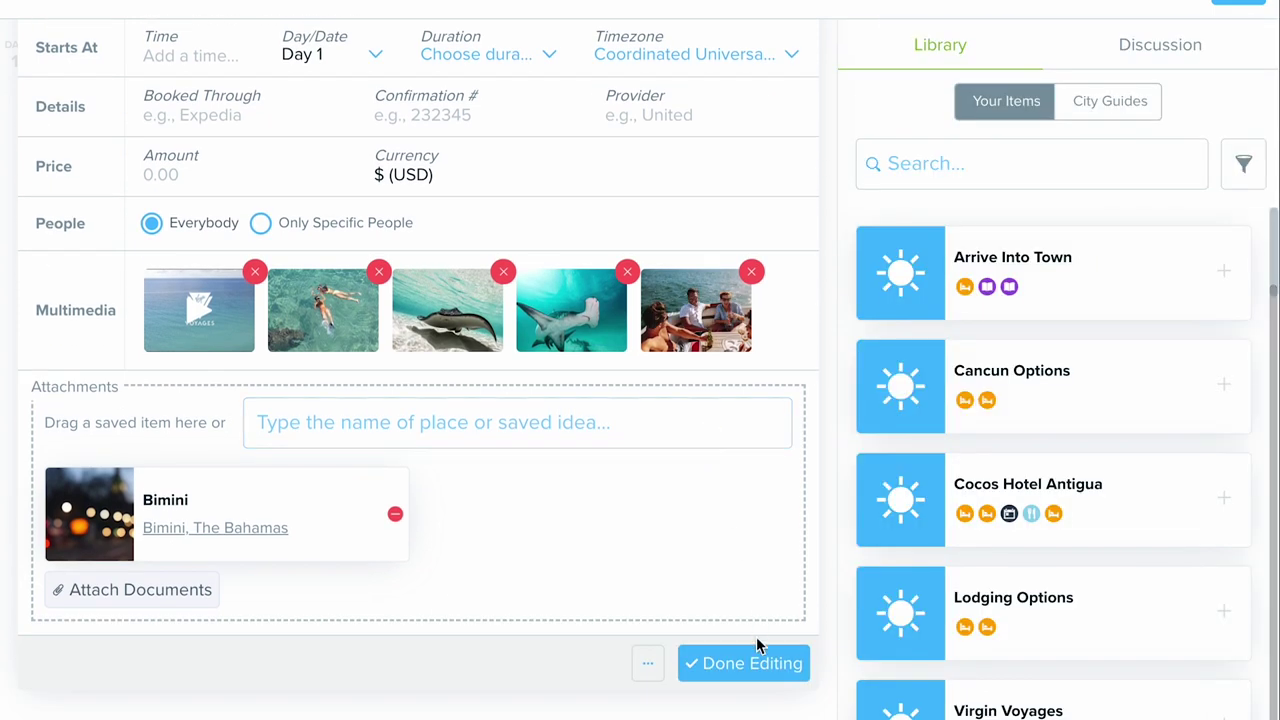
pyautogui.click(712, 673)
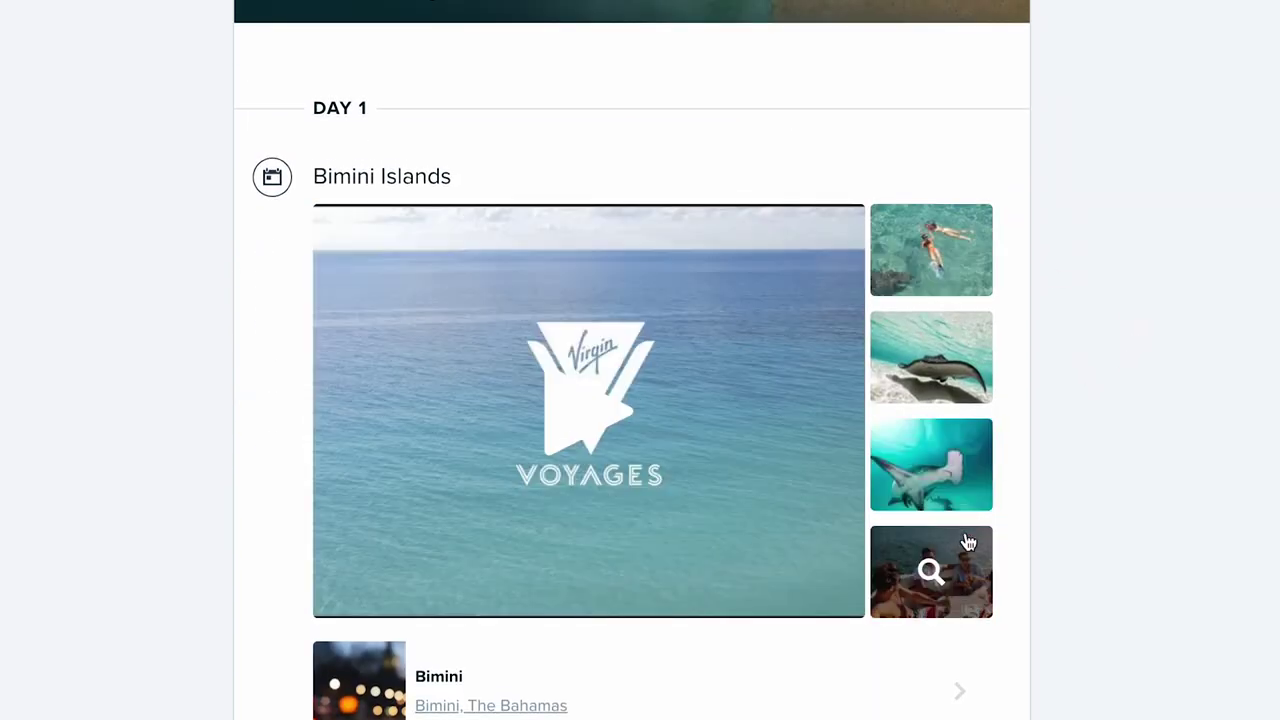
pyautogui.click(705, 462)
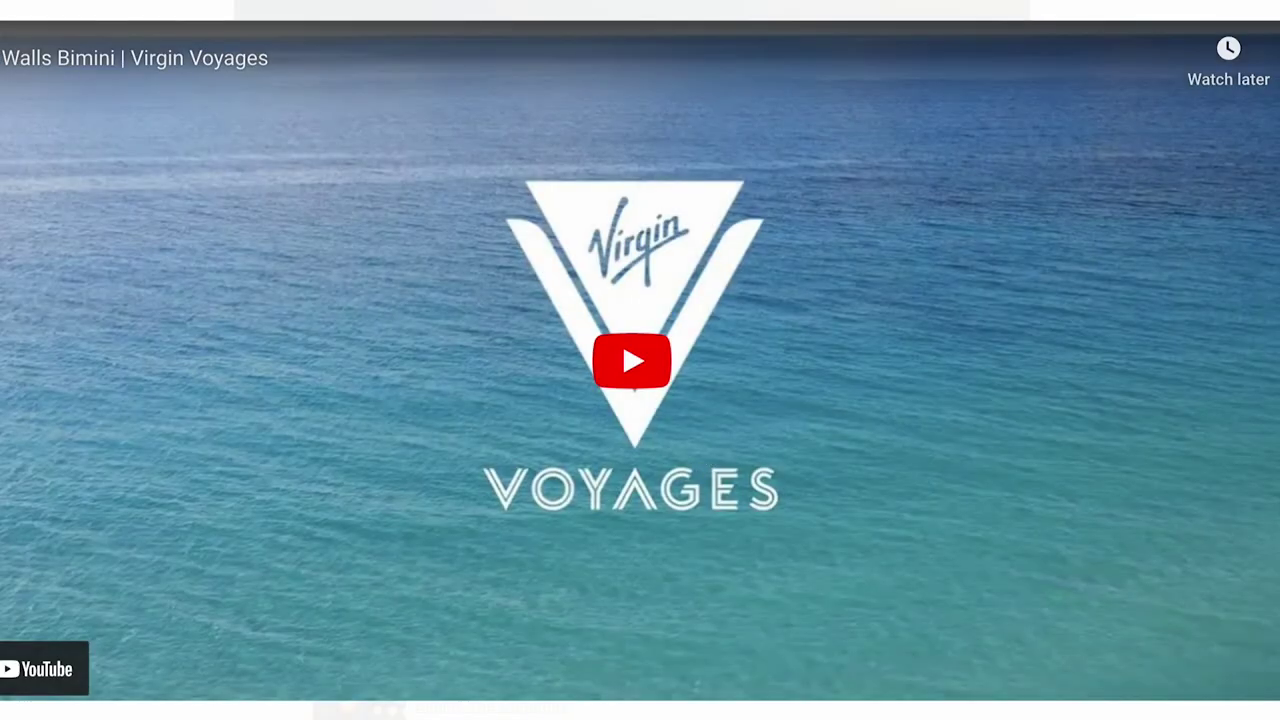